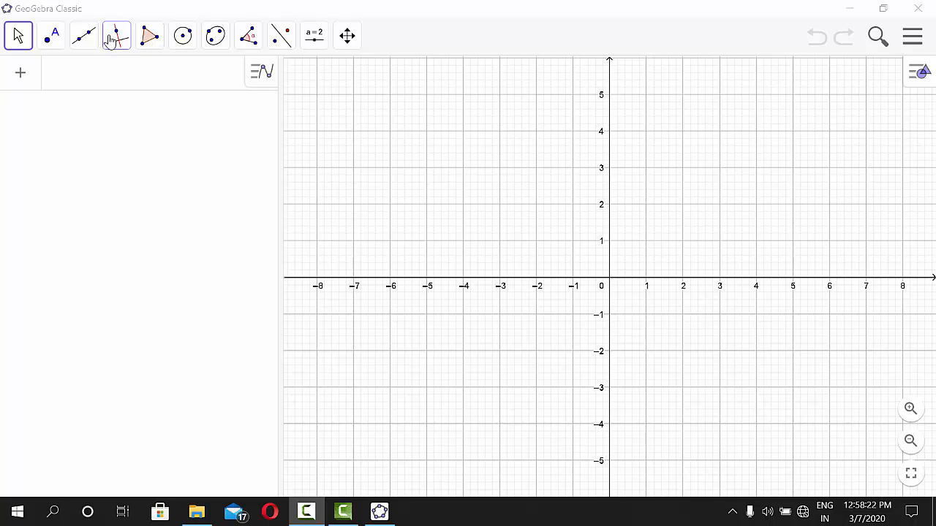
Draw a horizontal line through two new points at (-4, 2) and (3, 2)
click(116, 38)
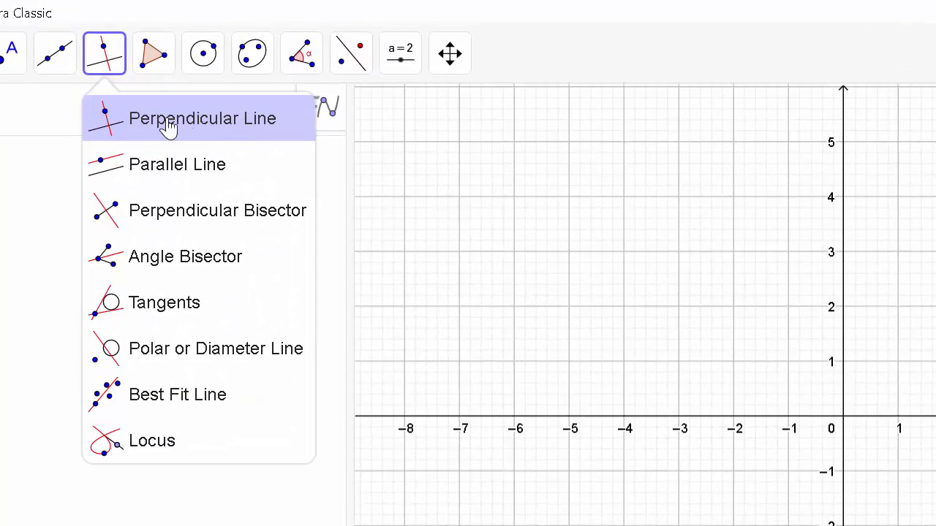
click(56, 52)
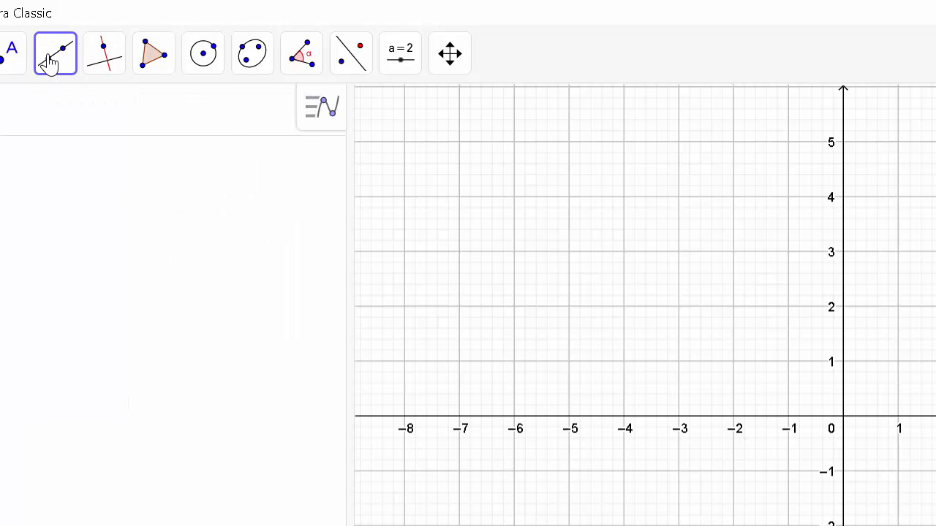
click(56, 61)
click(63, 126)
click(623, 306)
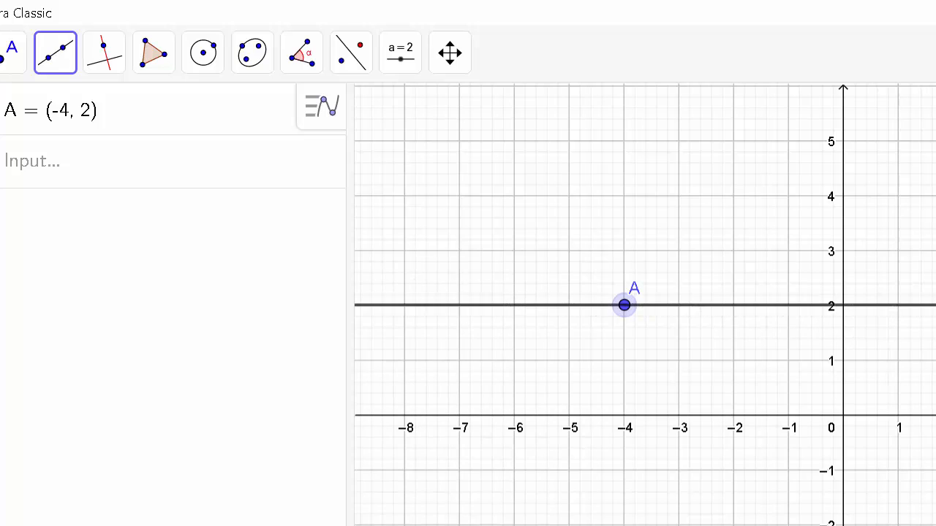
click(935, 305)
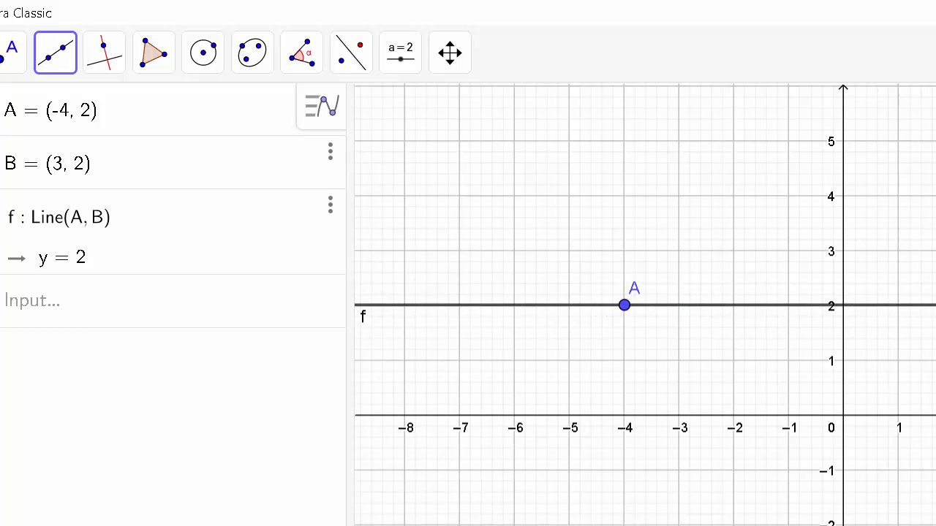
Construct a line through point A perpendicular to the horizontal line AB
click(107, 52)
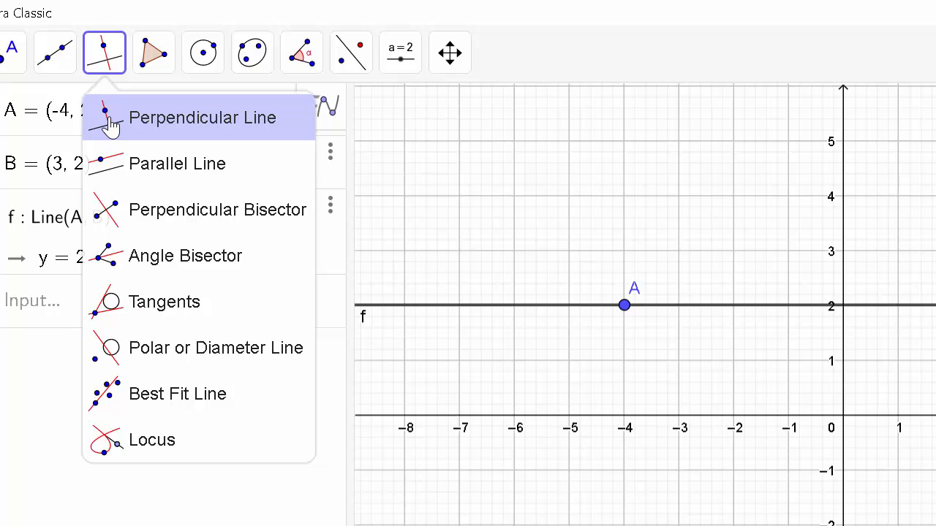
click(108, 127)
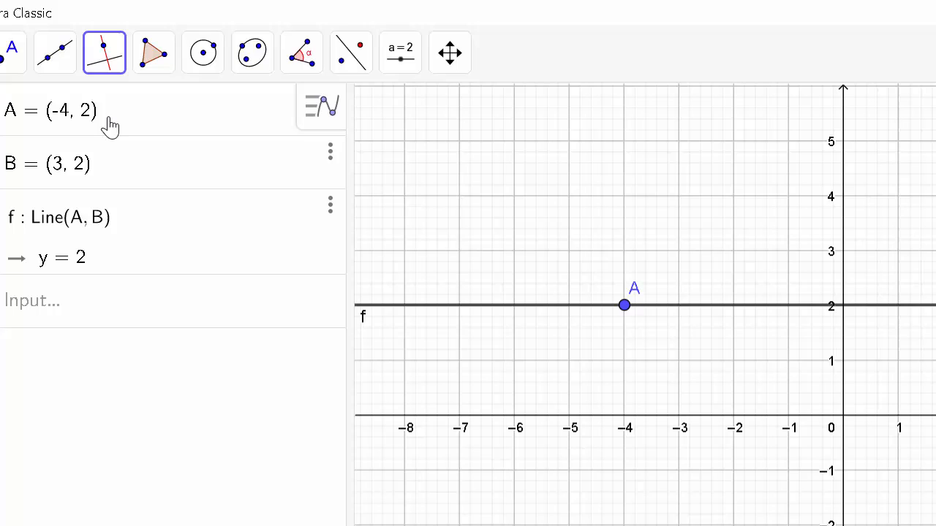
click(785, 307)
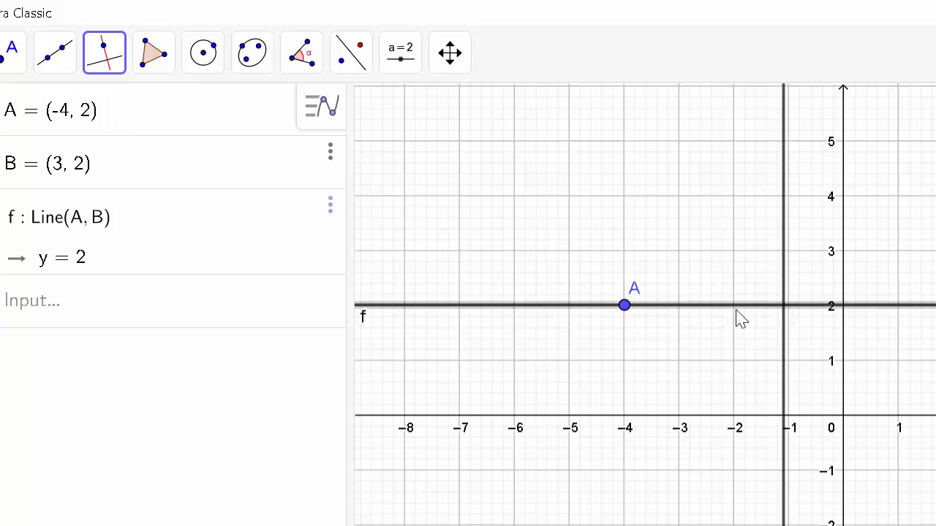
click(625, 307)
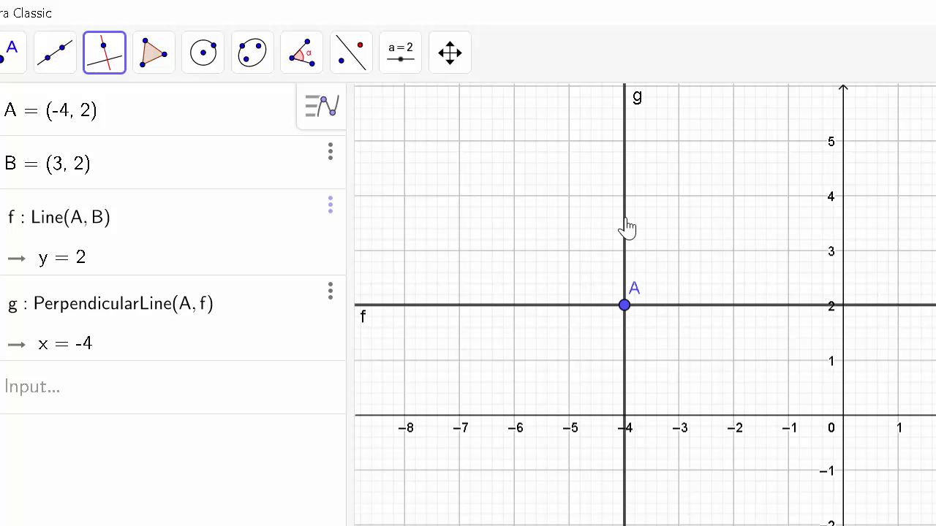
Construct a line parallel to line AB through a new point at (-1, -2)
click(106, 57)
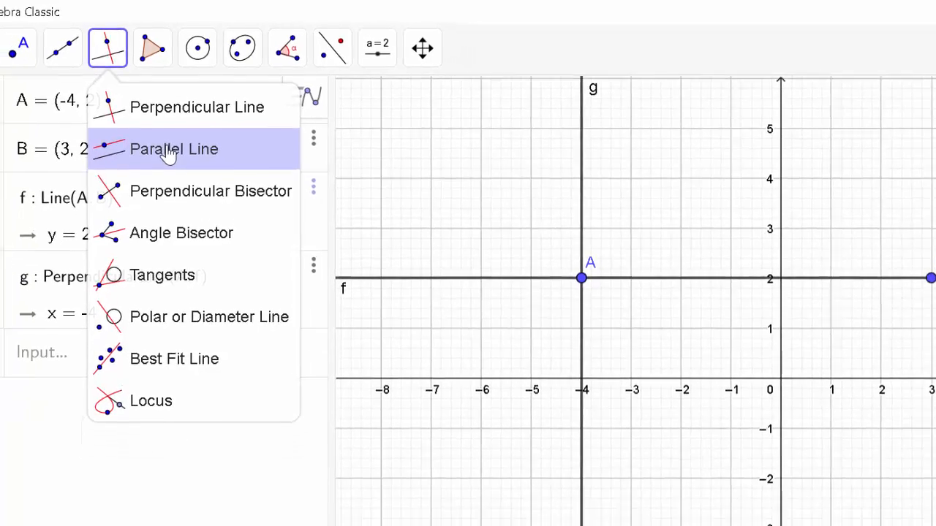
click(173, 169)
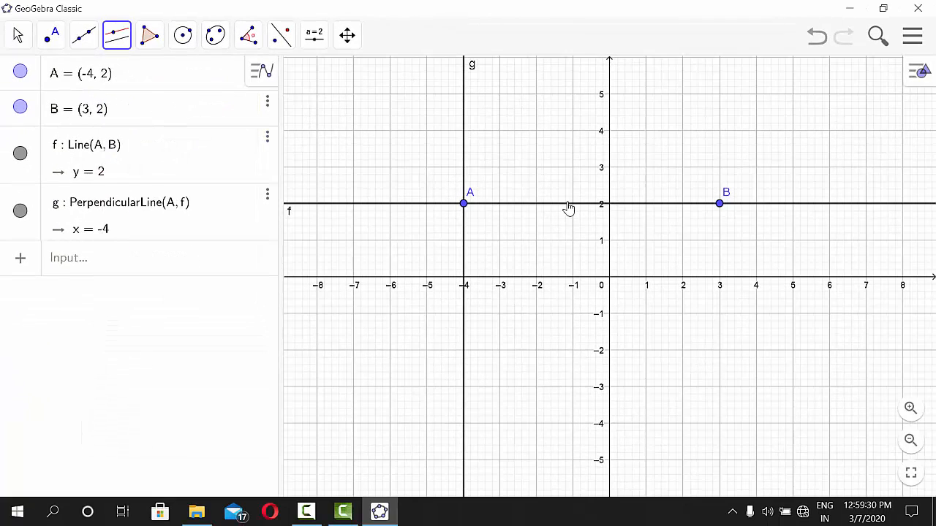
click(568, 209)
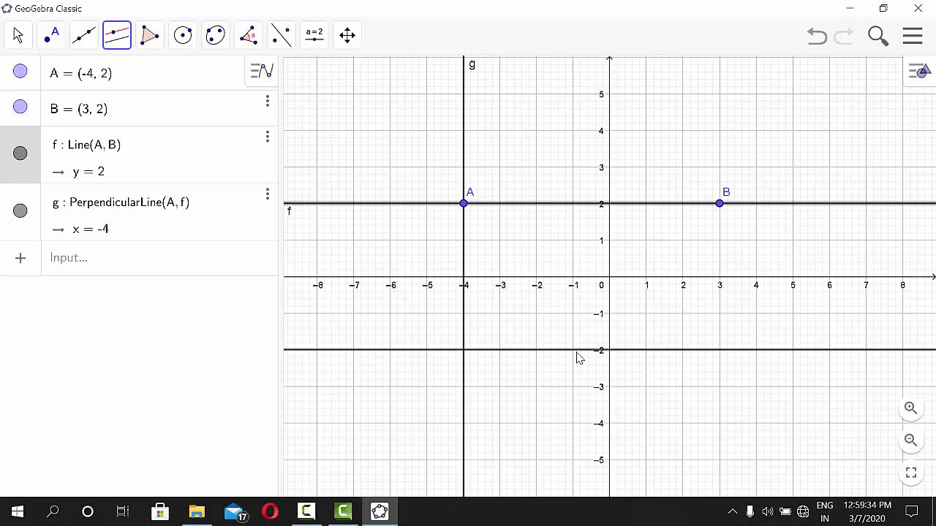
click(574, 350)
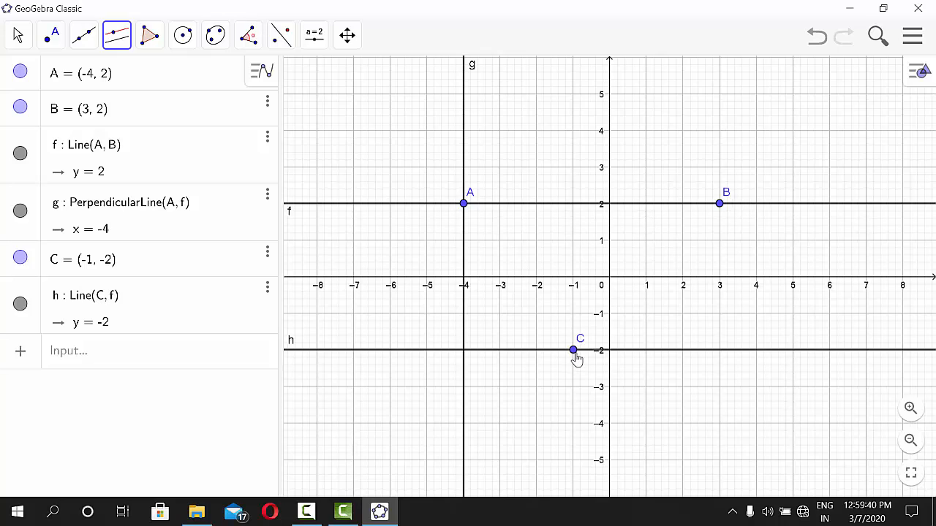
Construct the perpendicular bisector of points A and B and mark its intersection with line AB
click(119, 36)
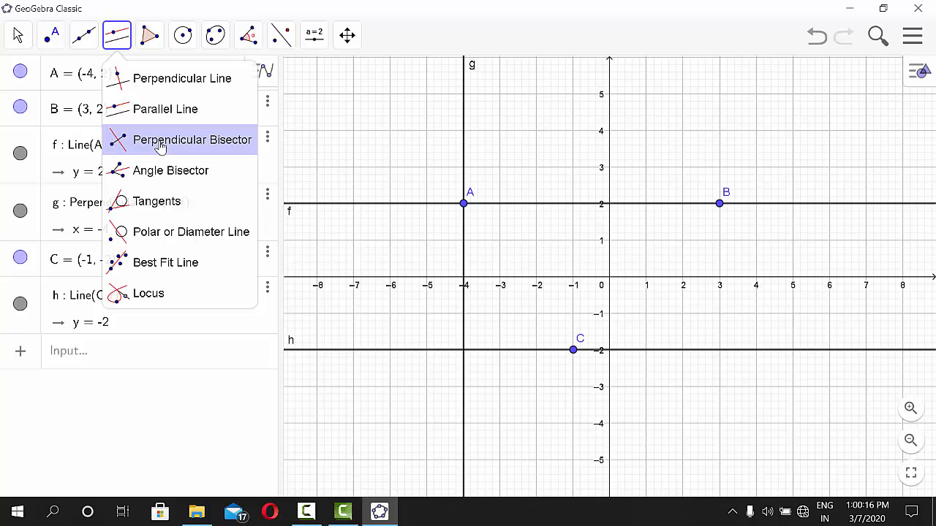
click(160, 146)
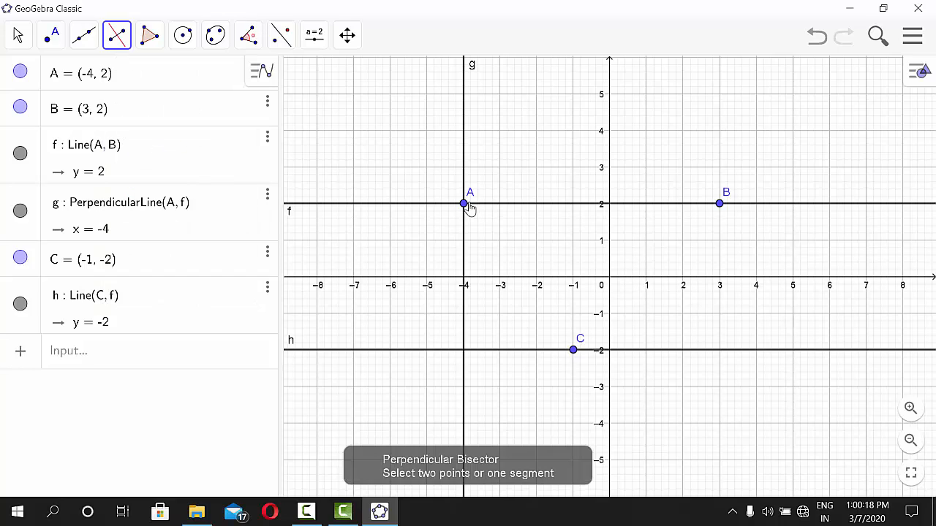
click(465, 207)
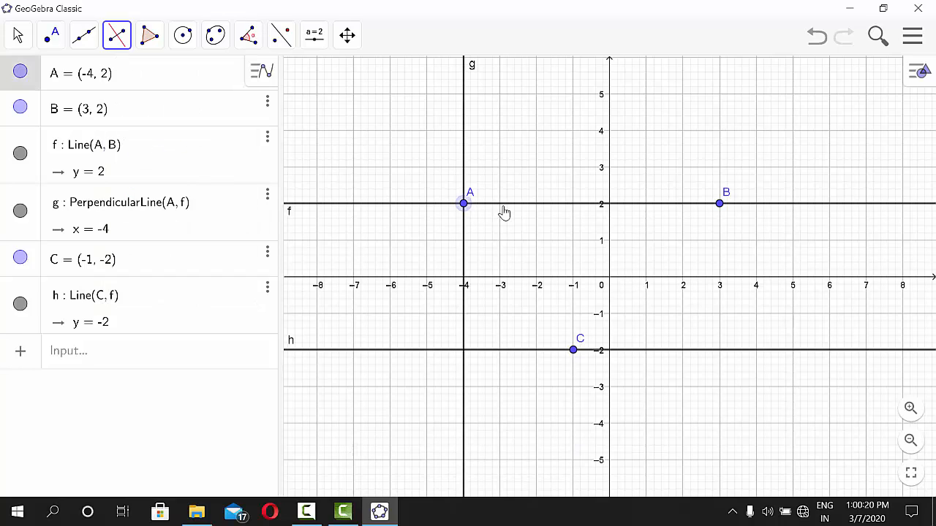
click(720, 206)
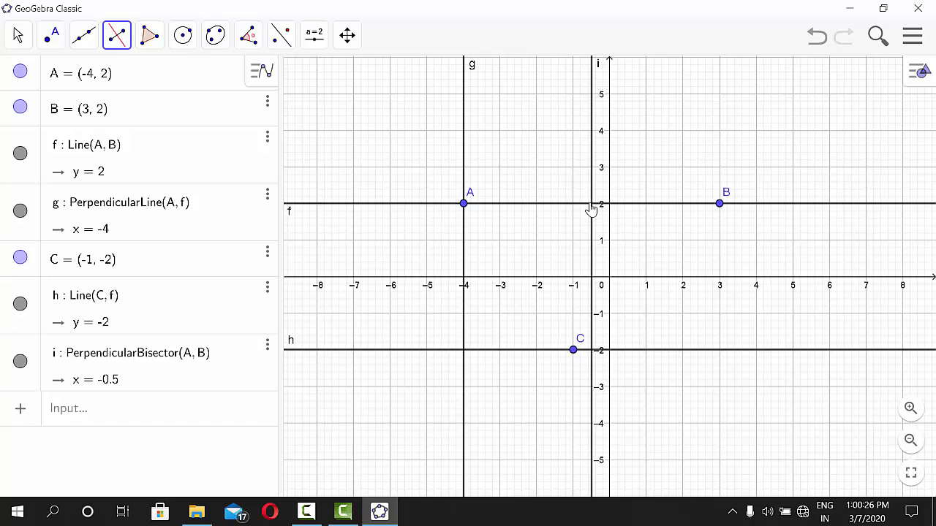
click(51, 34)
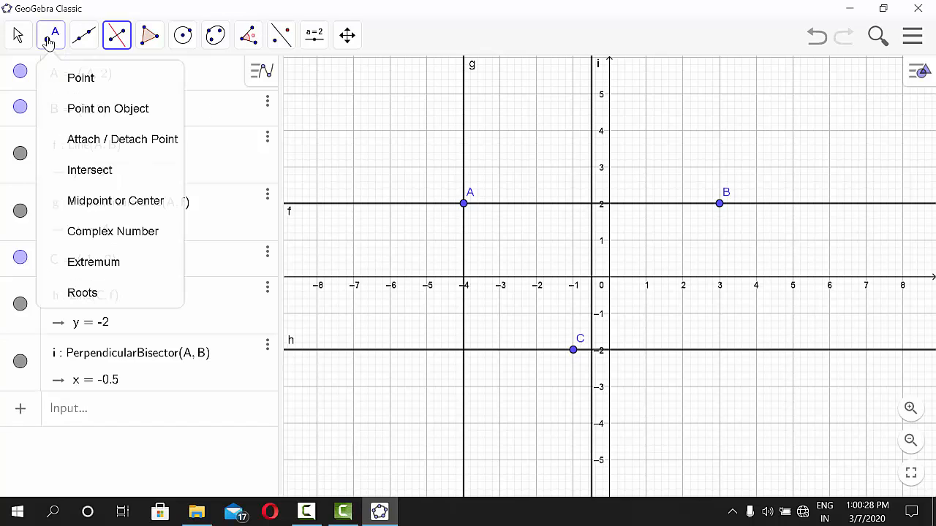
click(592, 206)
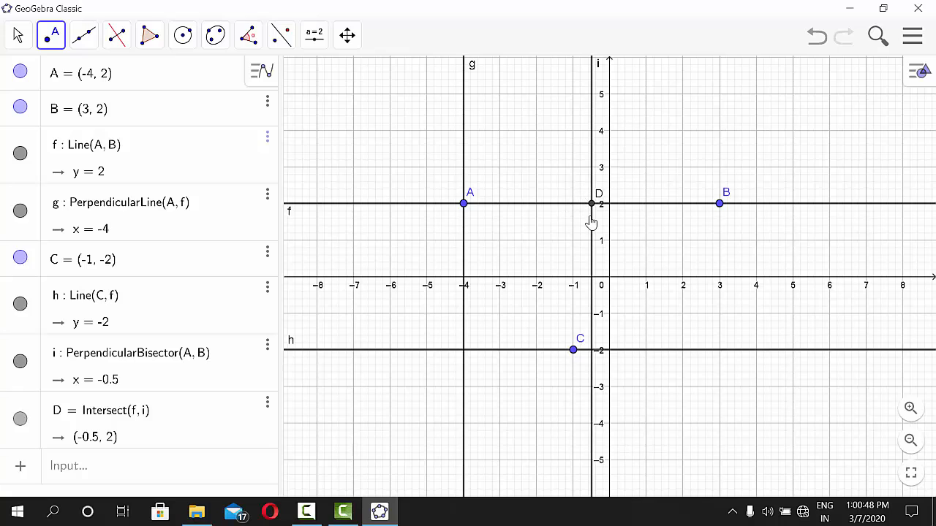
Hide the axes and the grid in the graphics view
right_click(687, 117)
click(692, 144)
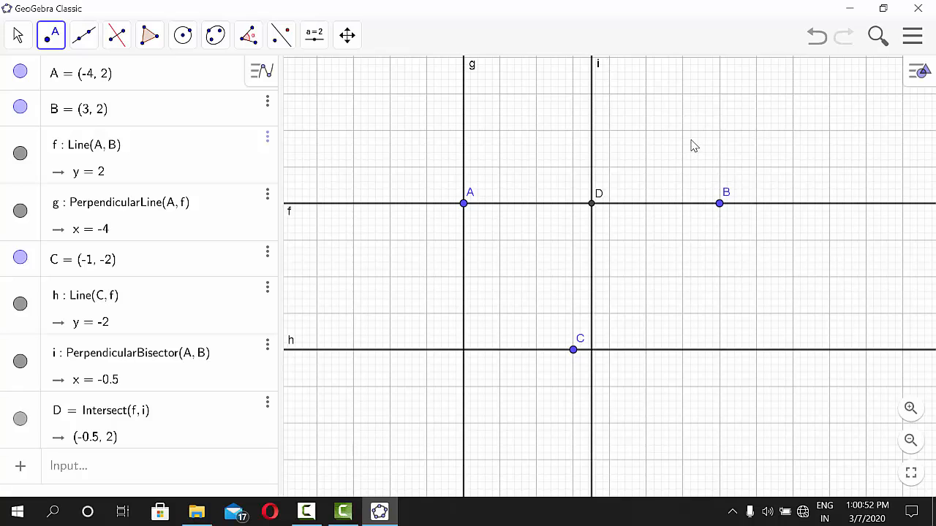
right_click(672, 123)
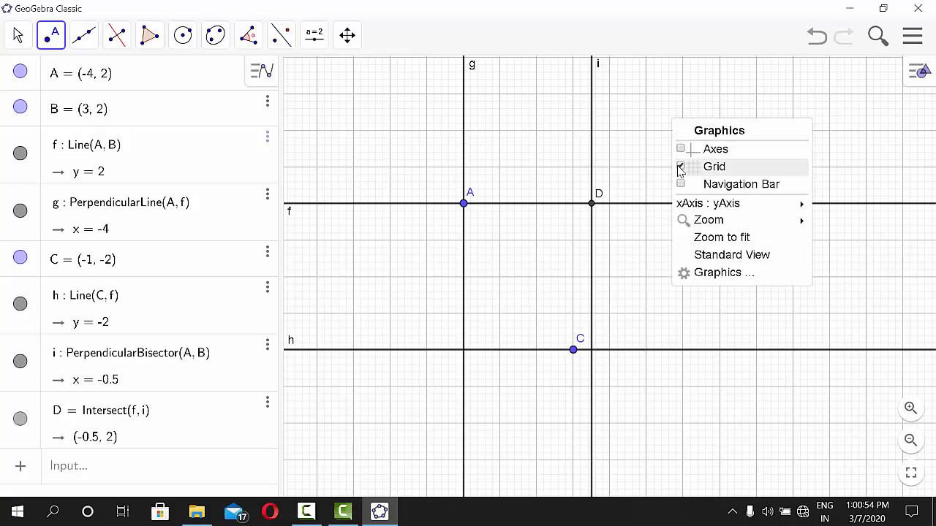
click(681, 167)
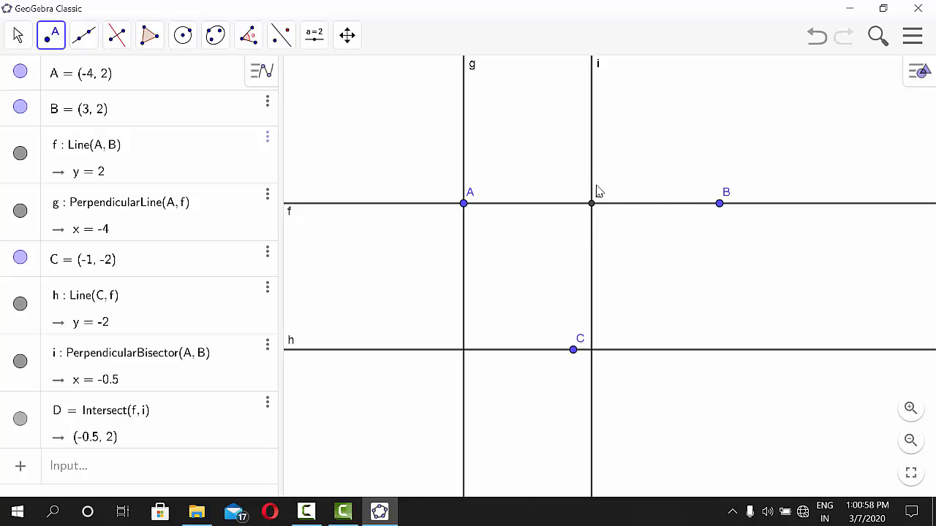
Place a point on the perpendicular bisector above line AB, at about (-0.5, 5.18)
click(117, 34)
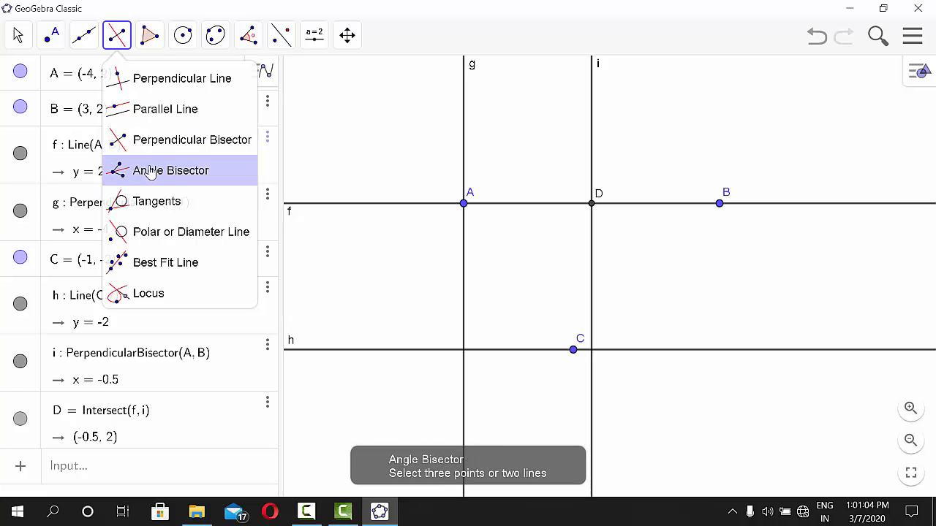
click(50, 34)
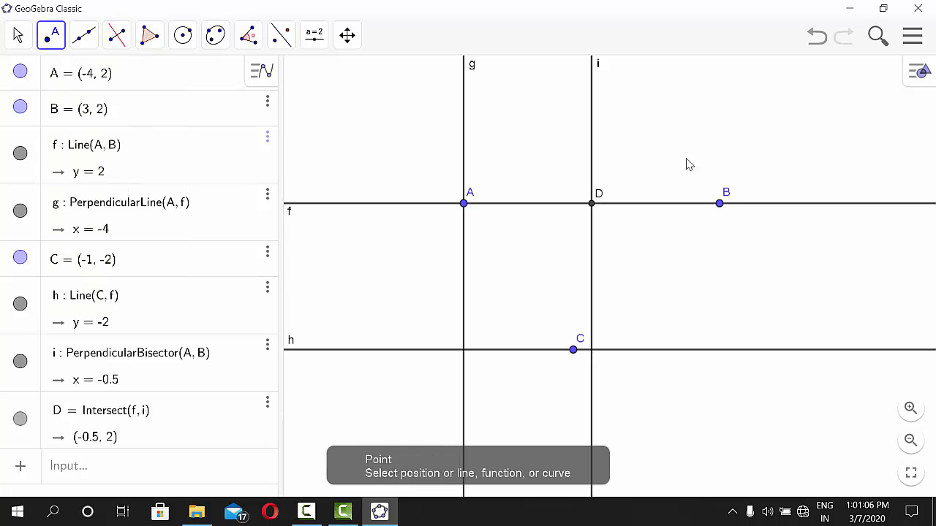
click(591, 87)
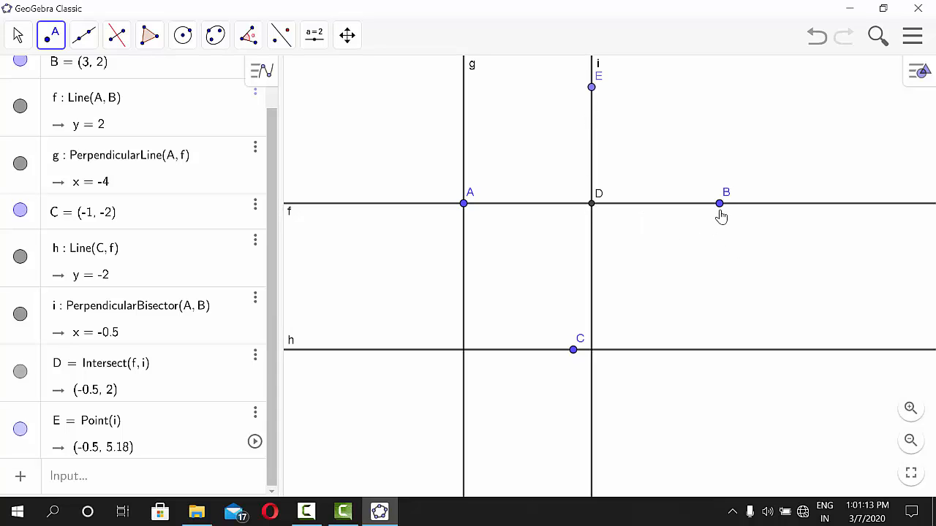
Construct the angle bisector of angle BDE and place a point on it at about (2.66, 5.16)
click(115, 38)
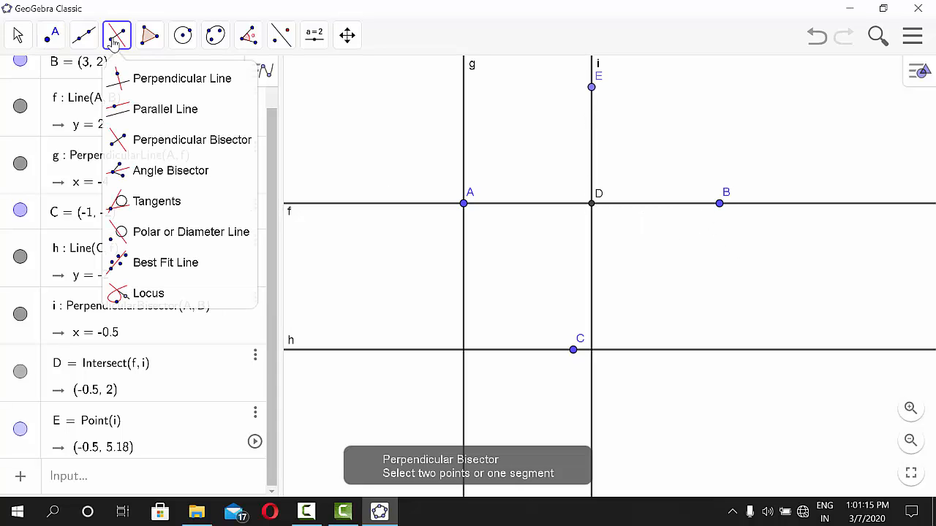
click(149, 175)
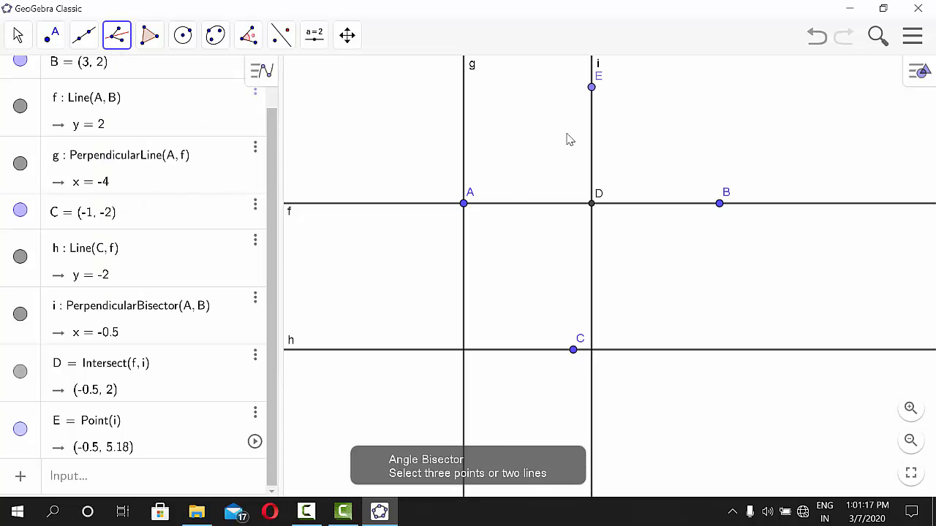
click(721, 205)
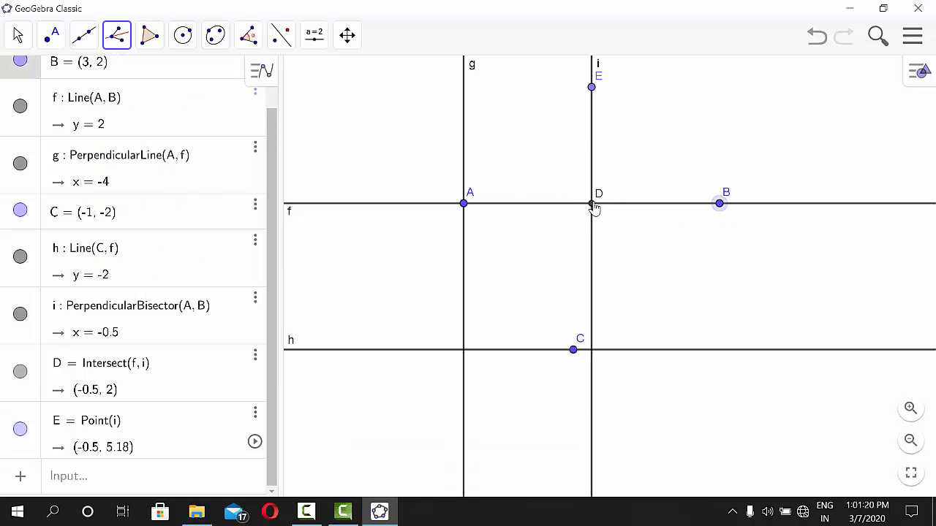
click(591, 204)
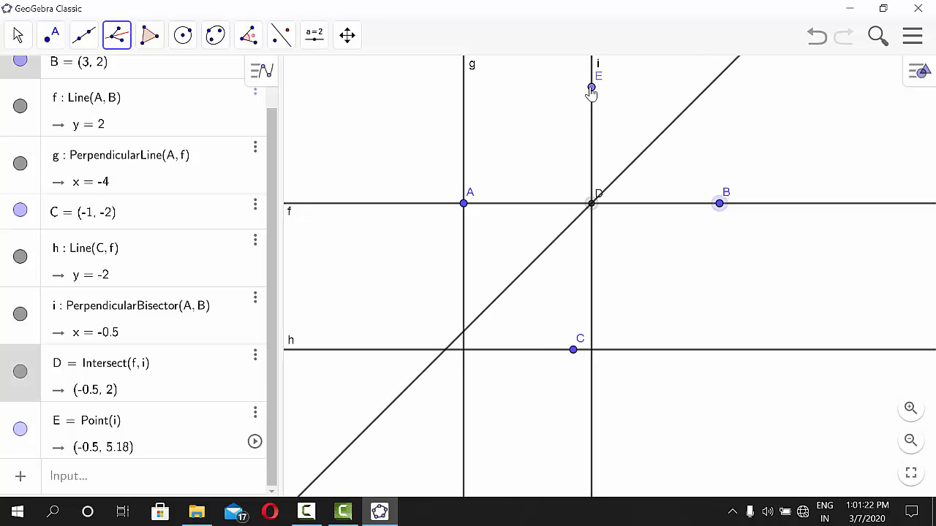
click(591, 87)
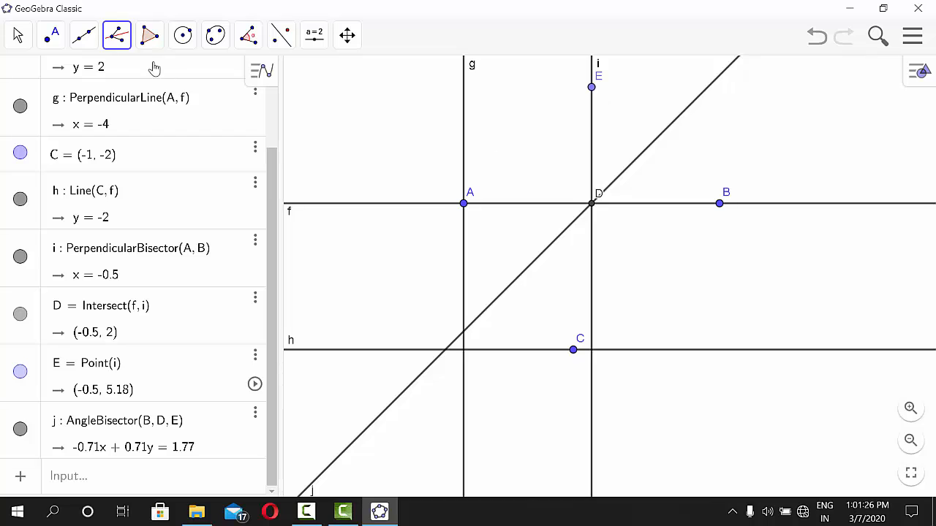
click(51, 35)
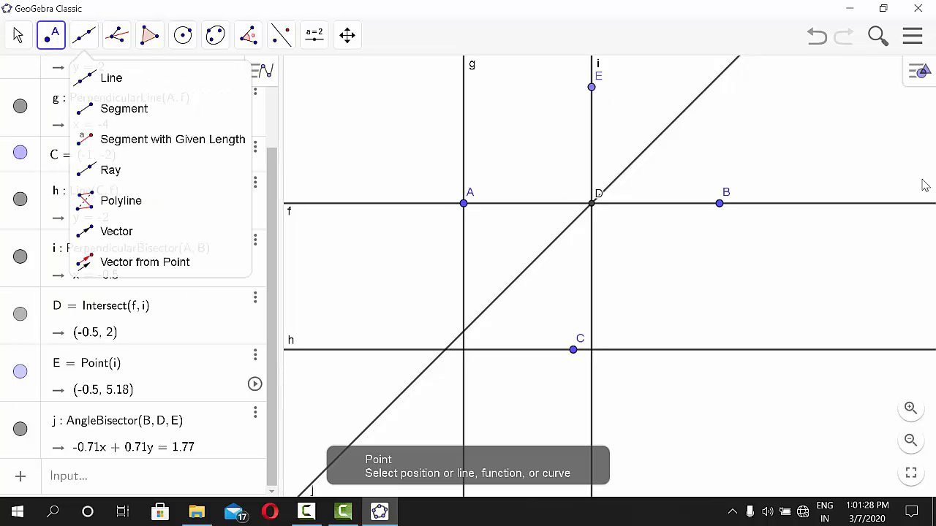
click(706, 89)
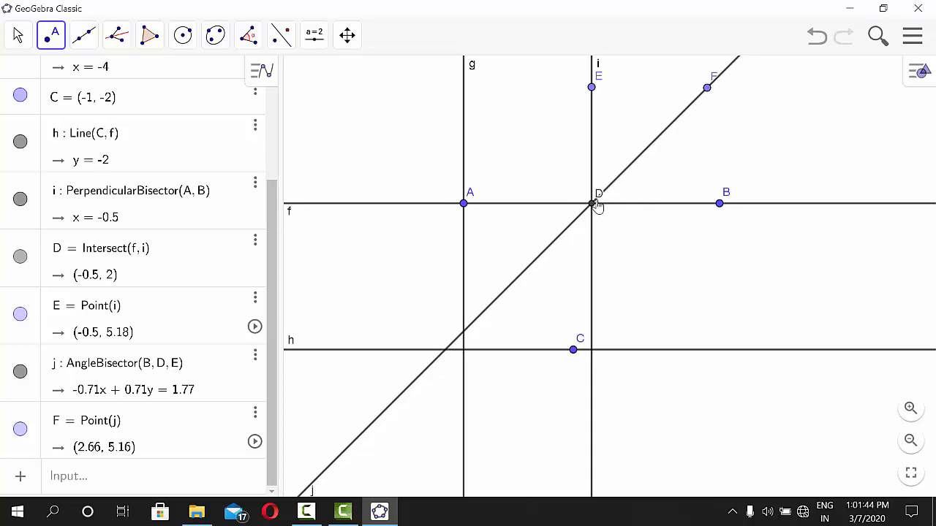
click(117, 35)
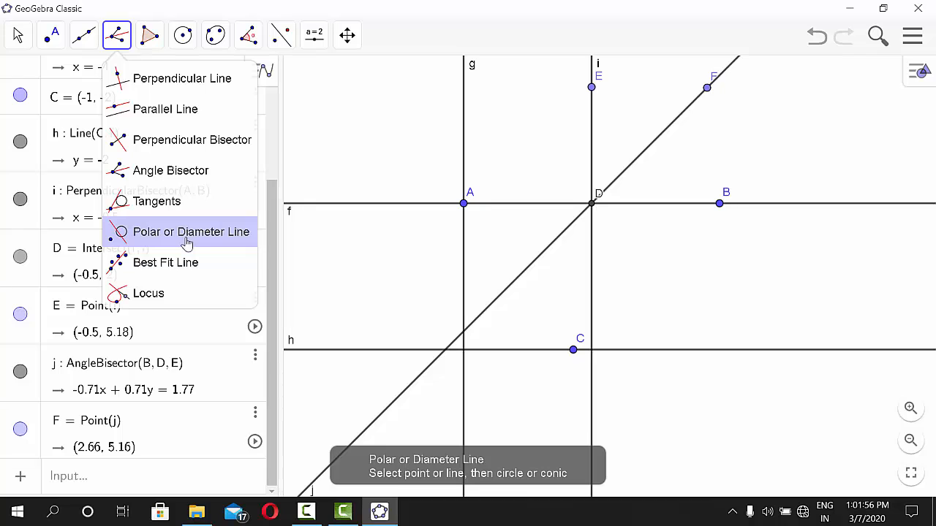
click(150, 35)
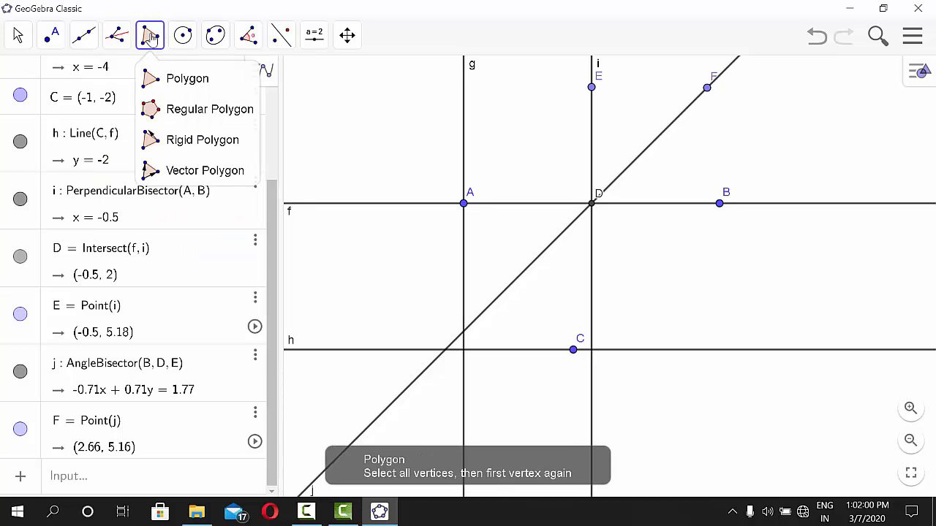
click(188, 80)
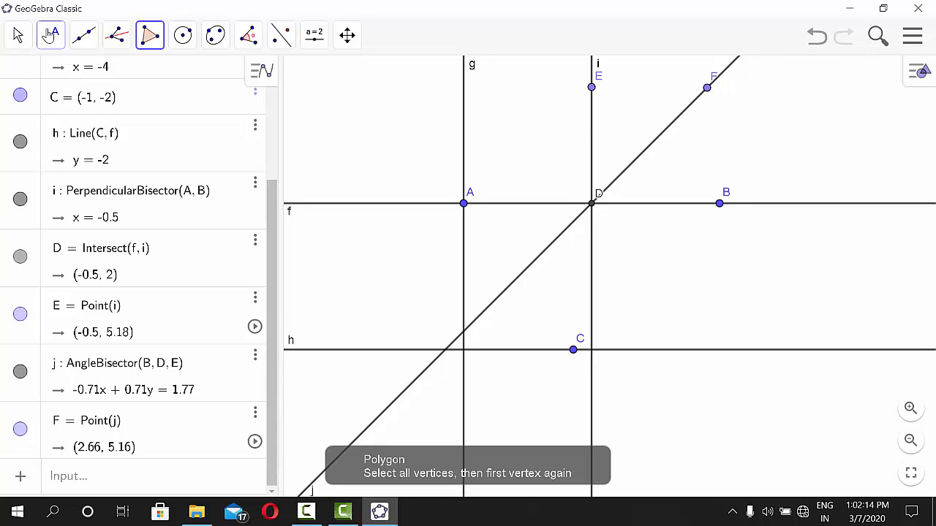
click(18, 34)
click(21, 79)
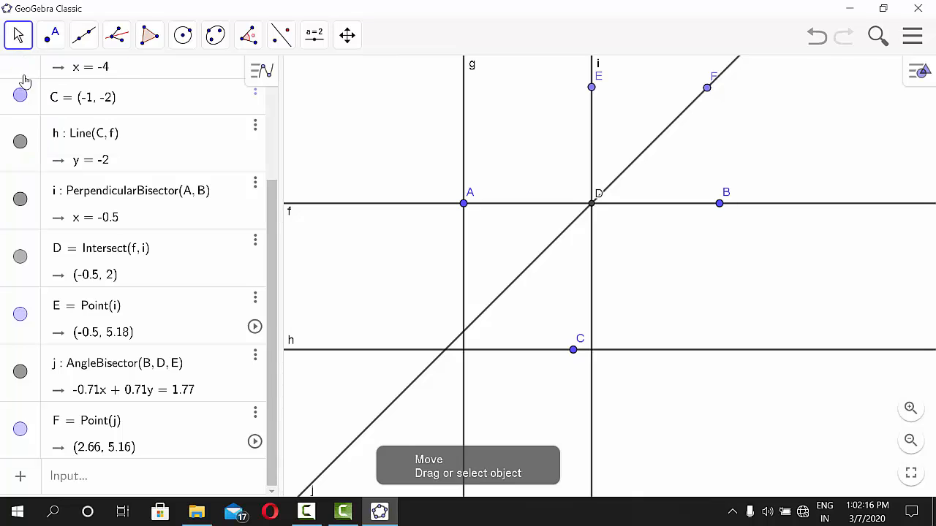
Undo all the previous line constructions until the graphics view is empty
click(817, 36)
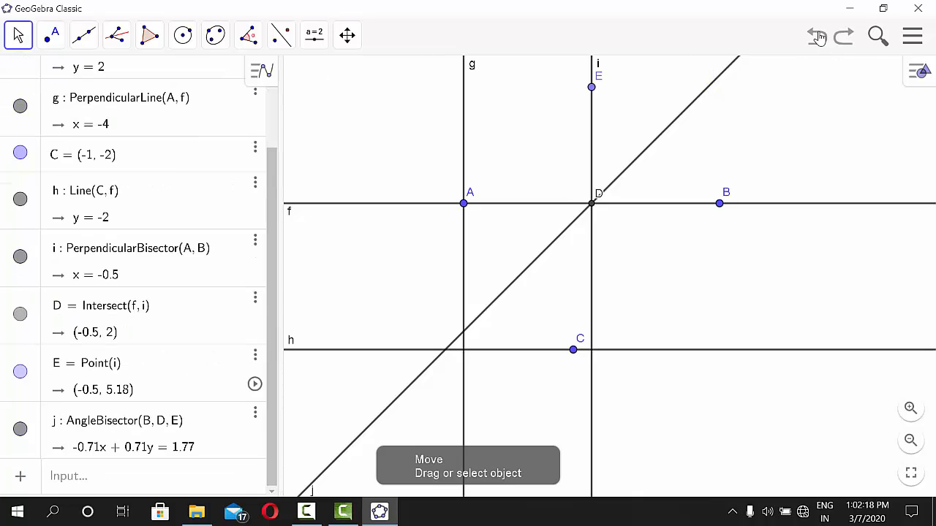
click(817, 37)
click(816, 37)
click(816, 36)
click(816, 37)
click(817, 37)
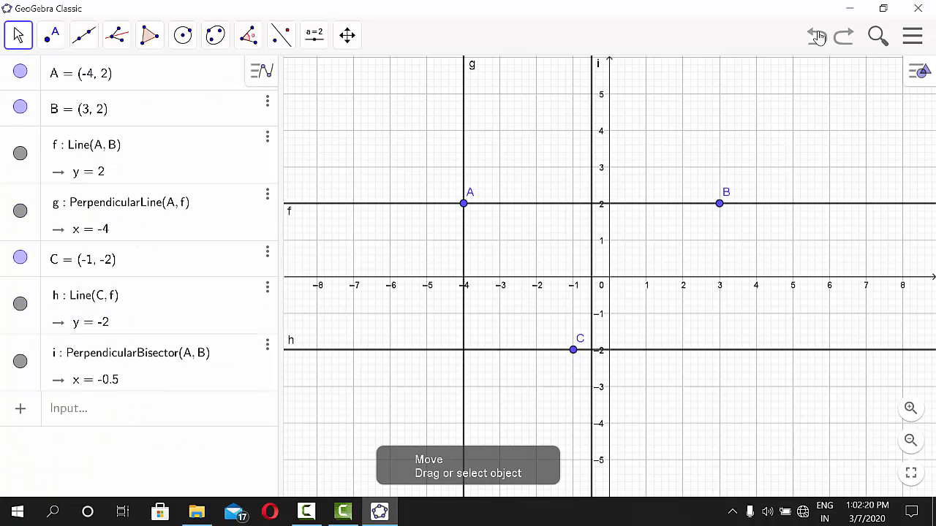
click(817, 36)
click(817, 36)
click(816, 37)
click(817, 37)
click(816, 36)
click(817, 36)
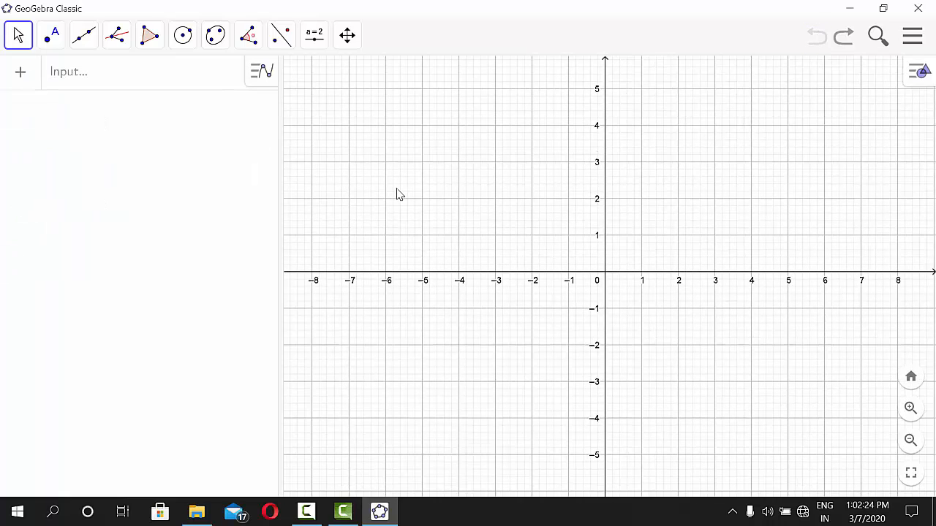
Hide the axes and the grid in the empty graphics view
right_click(672, 168)
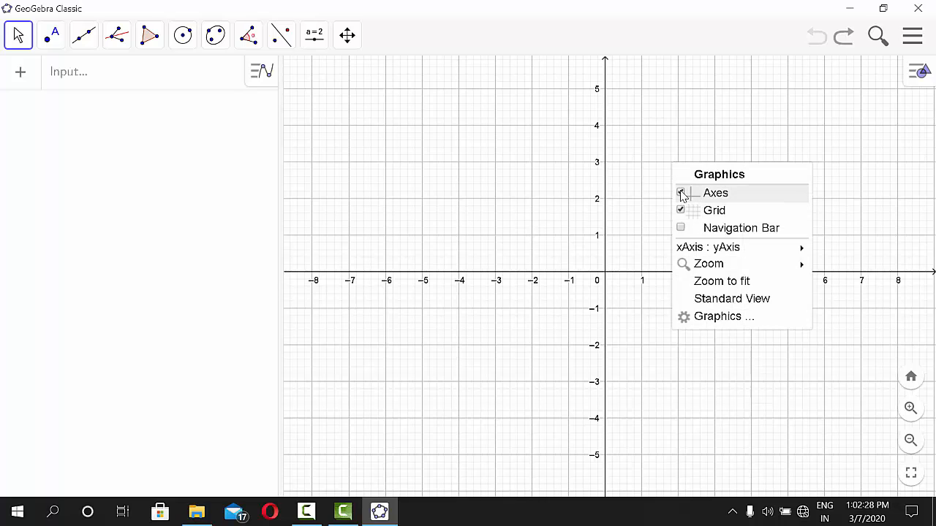
click(680, 194)
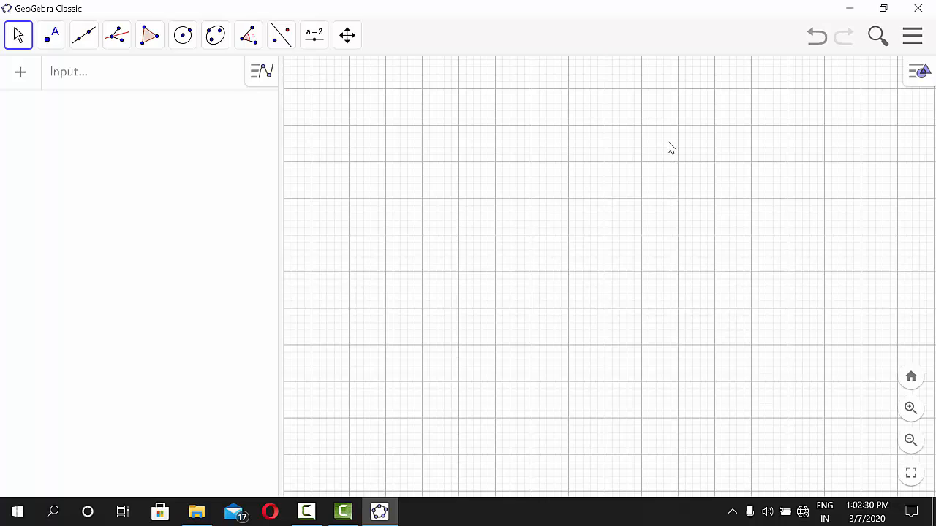
right_click(664, 138)
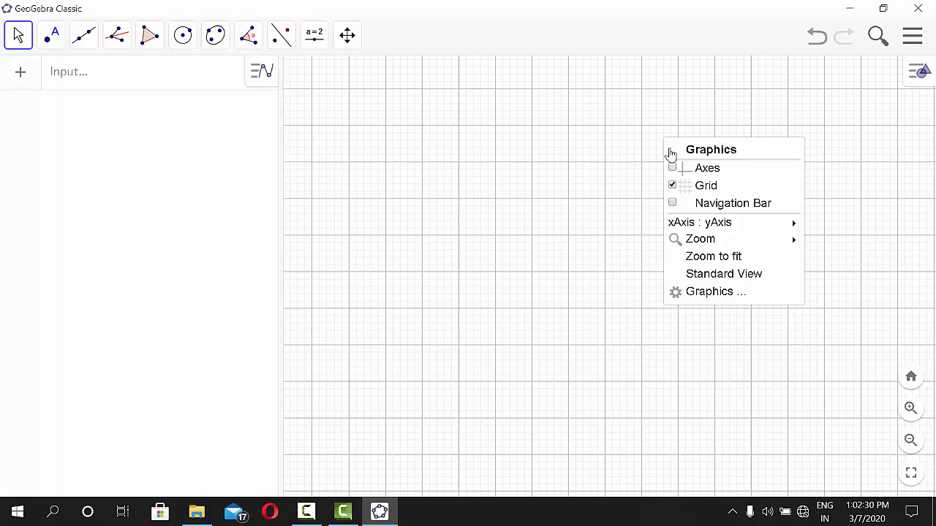
click(673, 187)
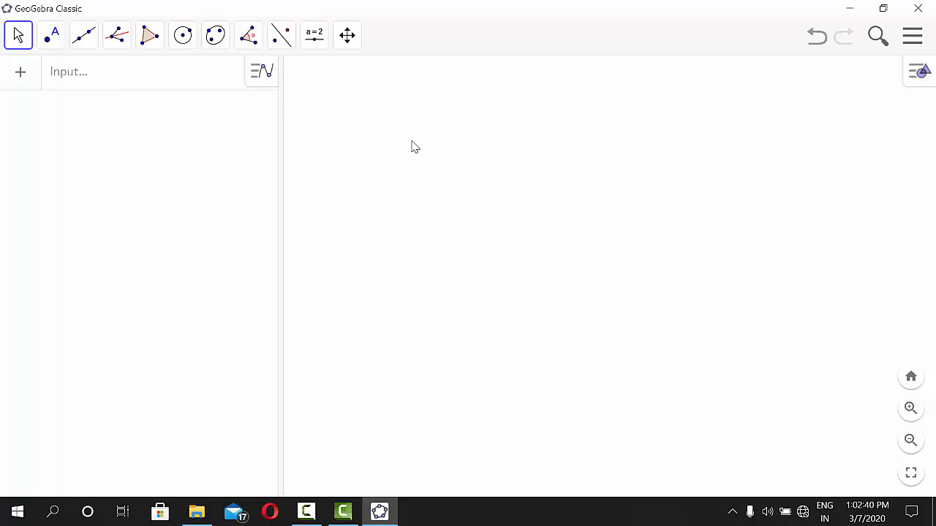
Draw a triangle with the Polygon tool, with vertices at about (-2.92, 3.08), (-4.7, -0.18) and (-2.18, 0.82)
click(149, 35)
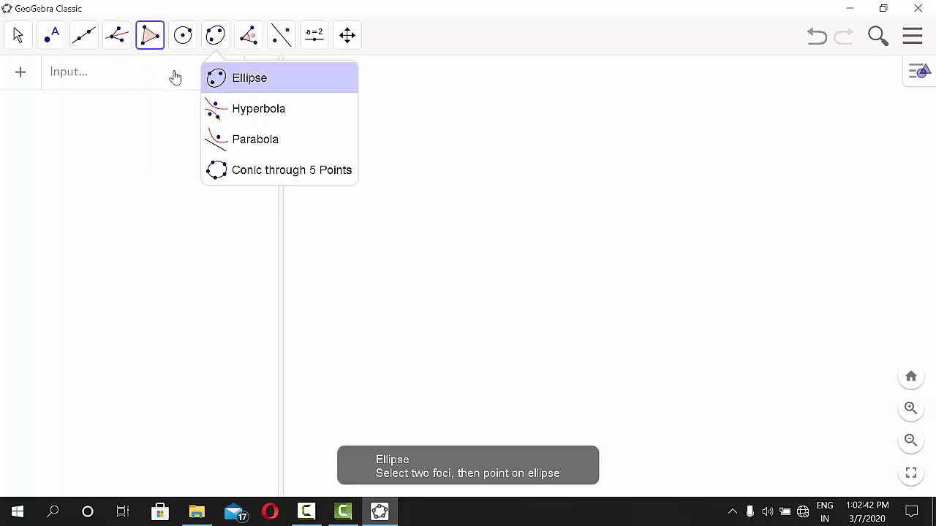
click(150, 79)
click(498, 158)
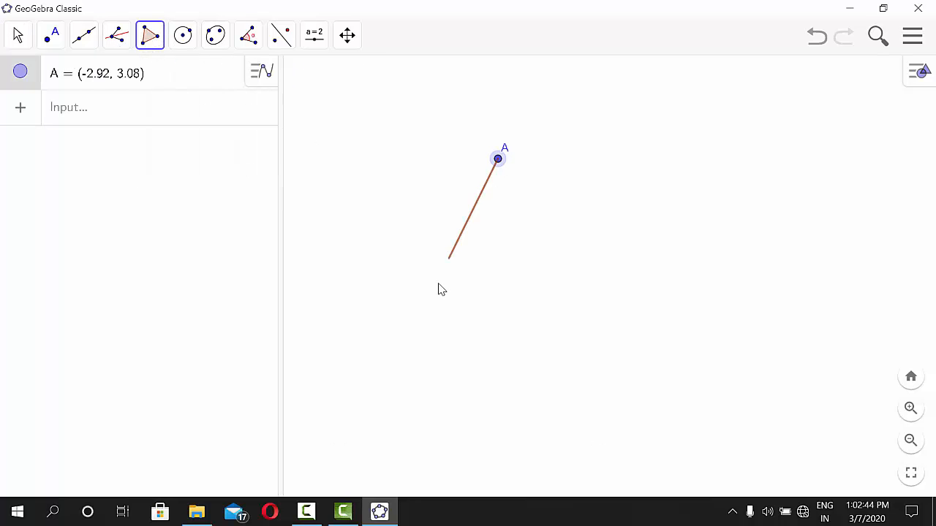
click(433, 278)
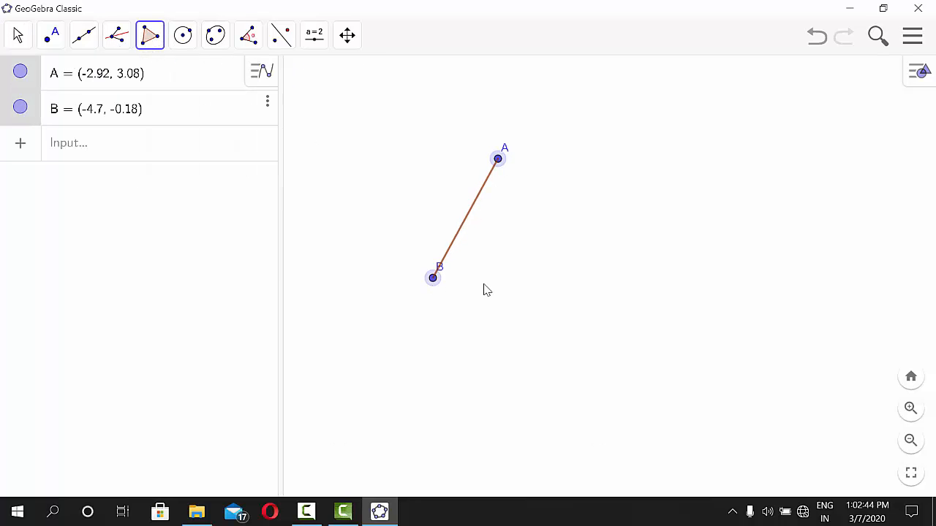
click(525, 242)
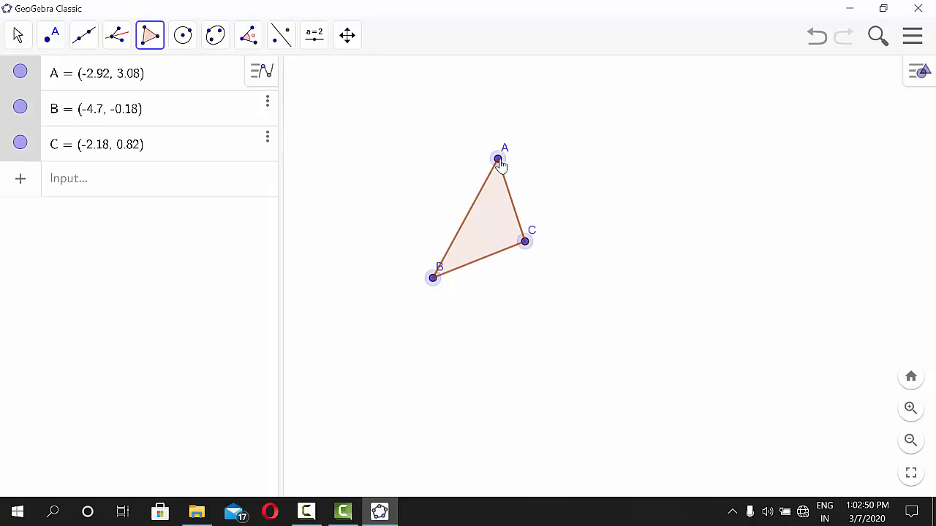
click(498, 160)
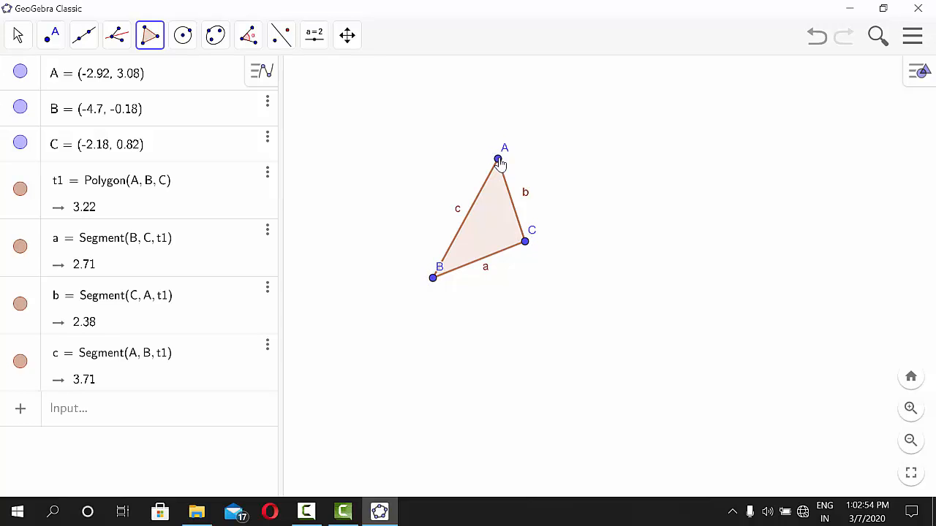
Construct a regular polygon with 5 vertices from two points at about (2.02, 3.54) and (1.56, 0.58)
click(150, 38)
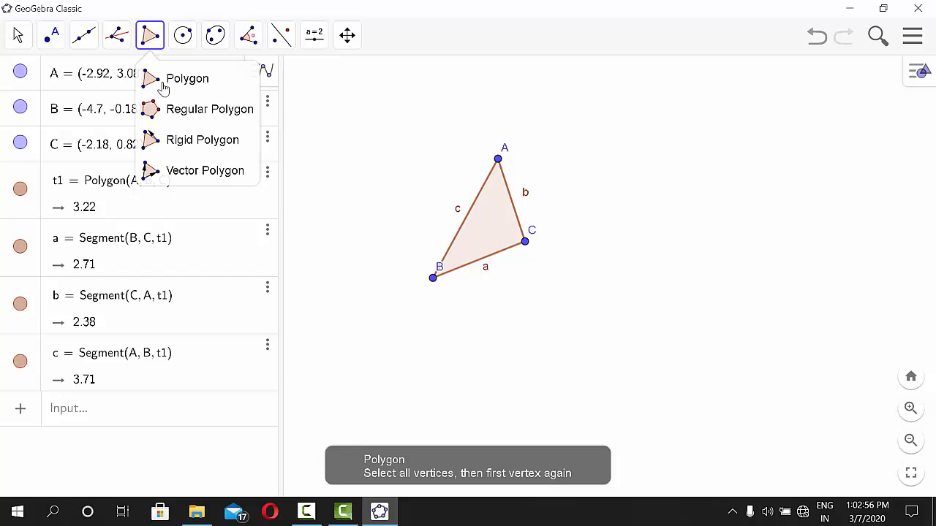
click(175, 113)
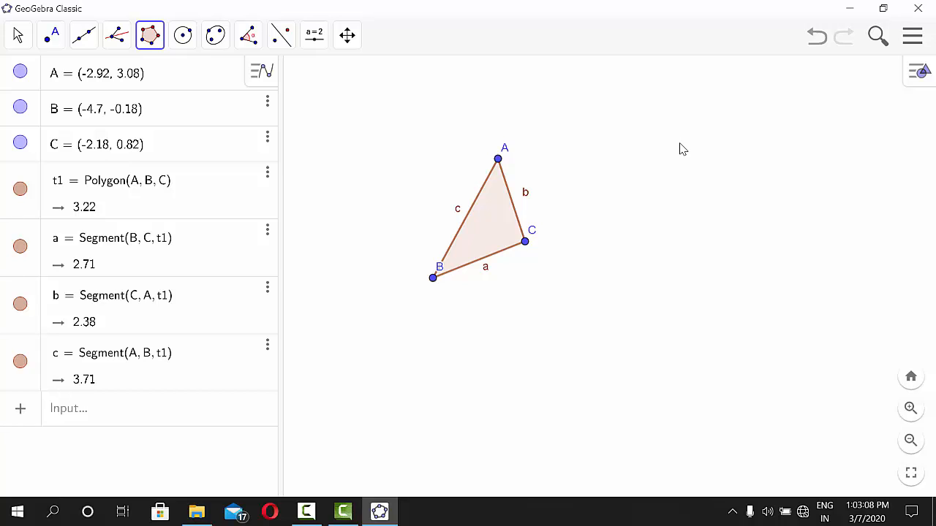
click(678, 142)
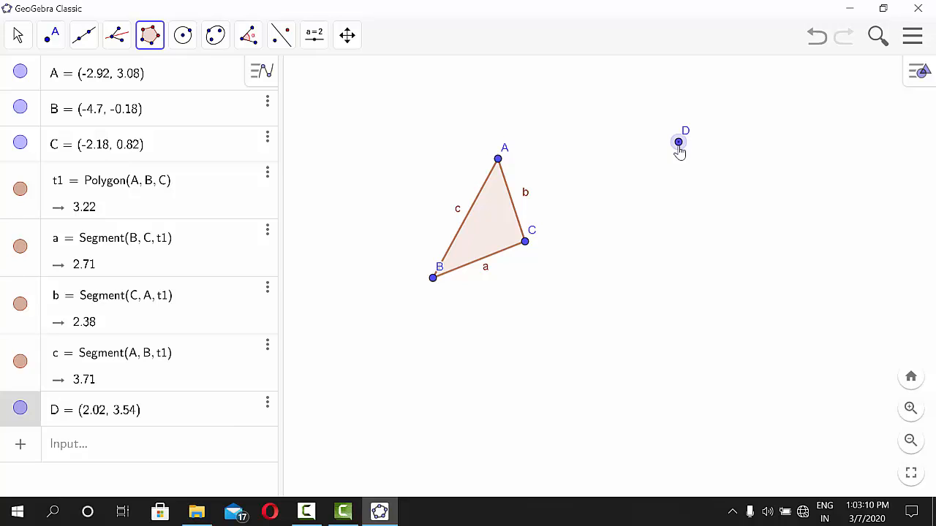
click(661, 252)
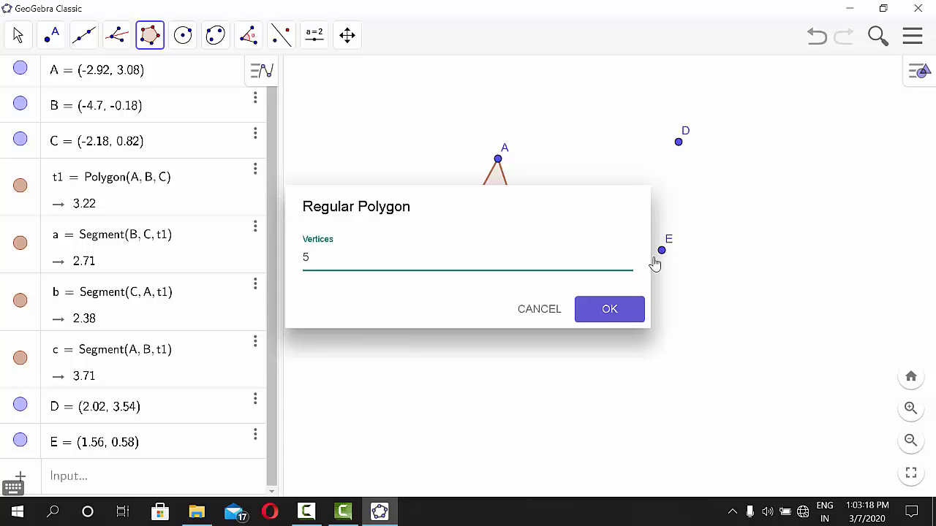
click(611, 311)
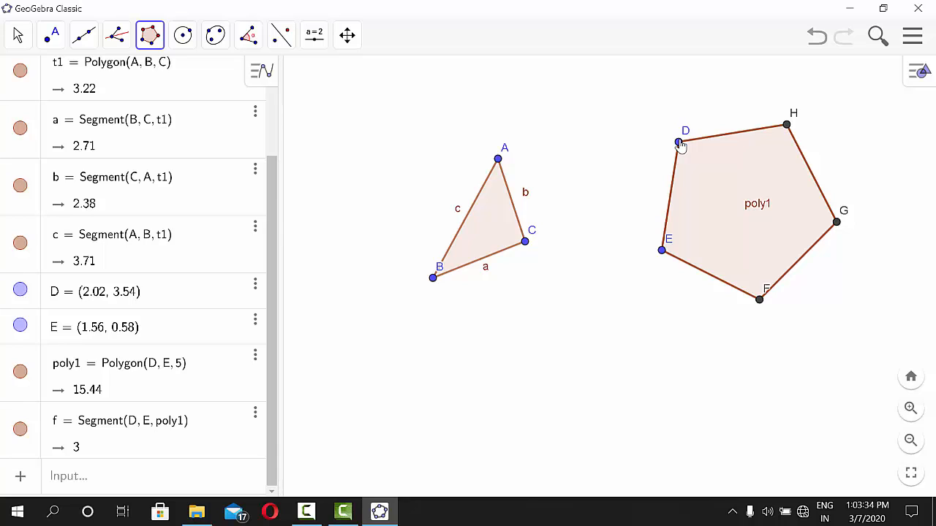
Draw a rigid polygon triangle with vertices at about (-1.44, -2.8), (3.1, -2.92) and (-0.38, 0.9)
click(151, 40)
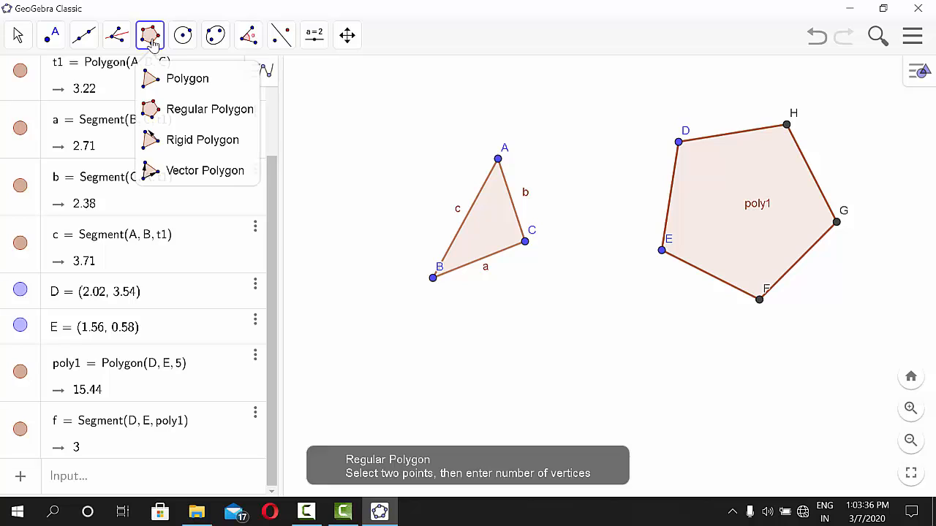
click(177, 147)
click(552, 374)
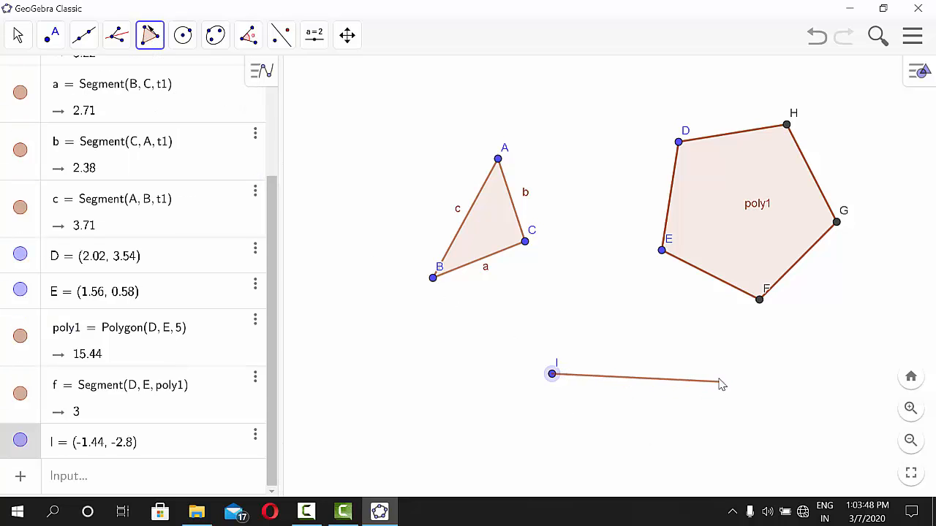
click(718, 378)
click(591, 239)
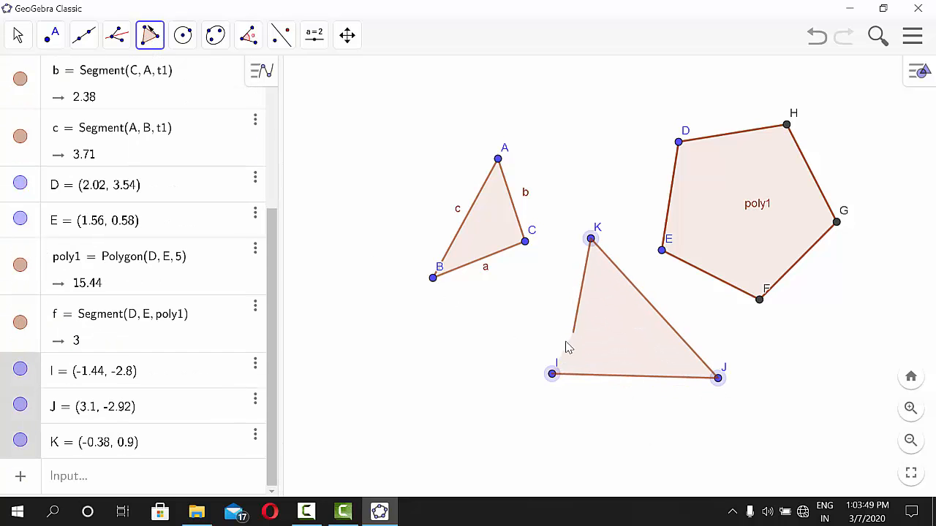
click(554, 376)
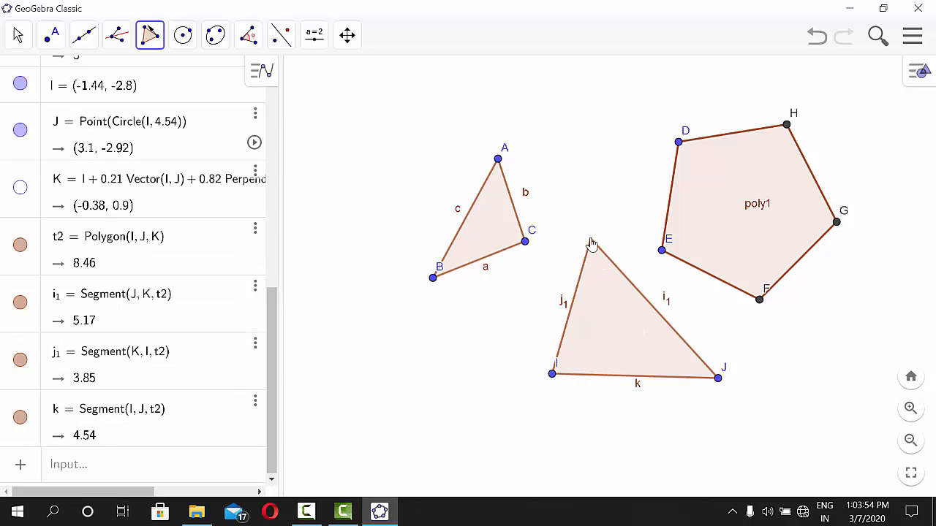
Animate point J of the rigid triangle, stop the animation, and try to copy the rigid triangle
click(254, 144)
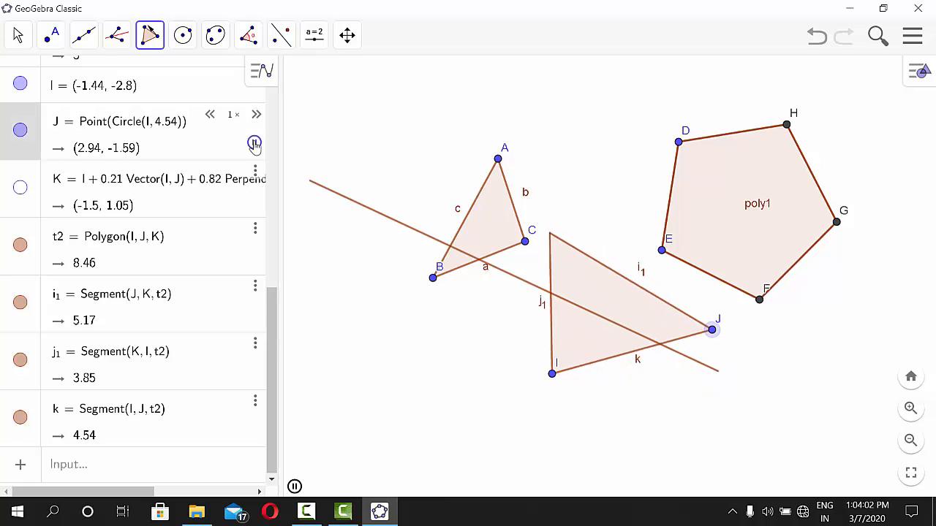
click(254, 144)
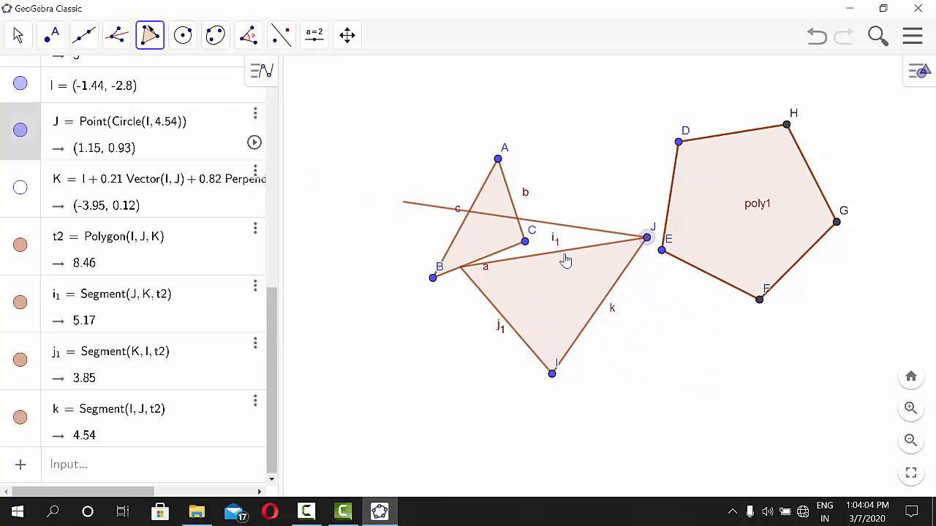
click(600, 299)
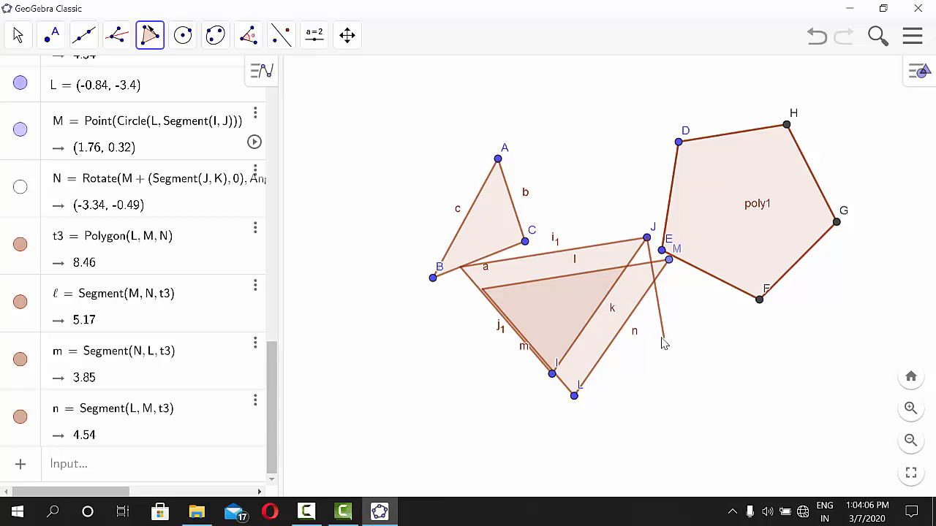
Show the axes, and undo that change together with the copy and the rotation of the rigid triangle
right_click(539, 89)
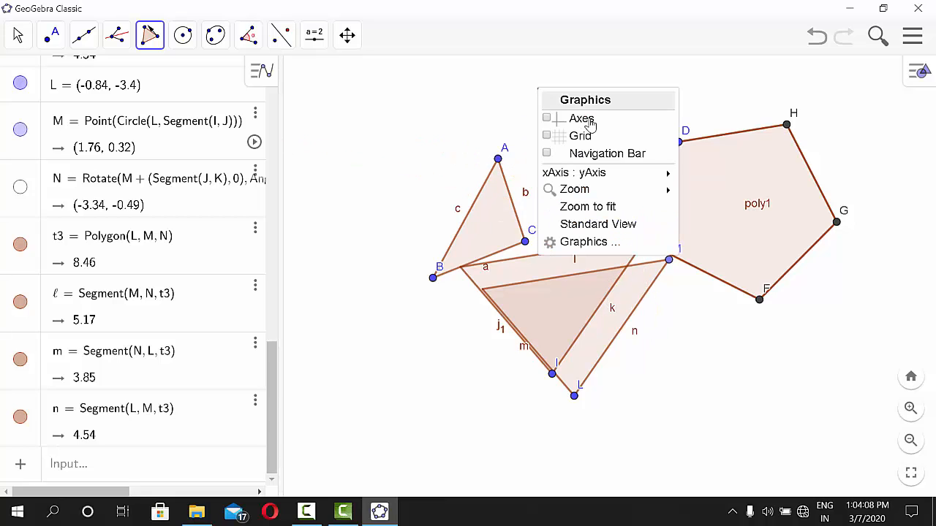
click(550, 120)
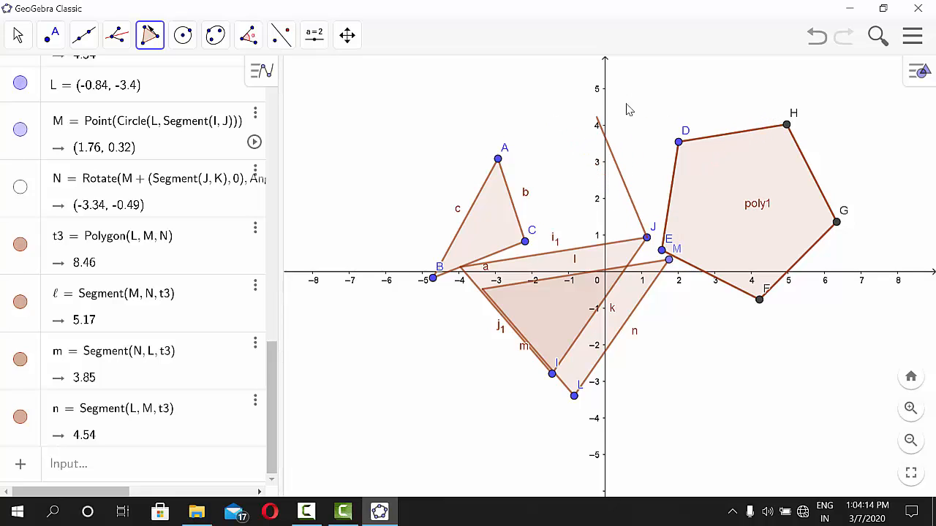
click(811, 38)
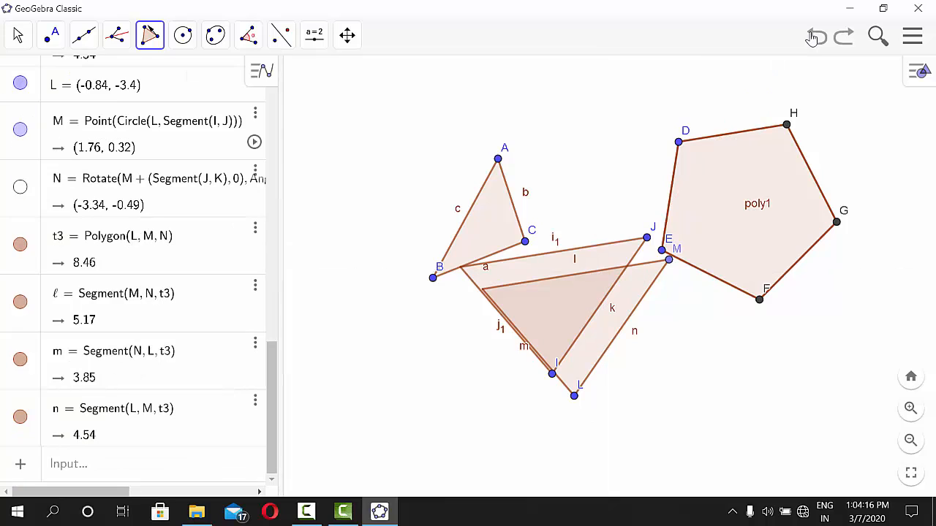
click(811, 38)
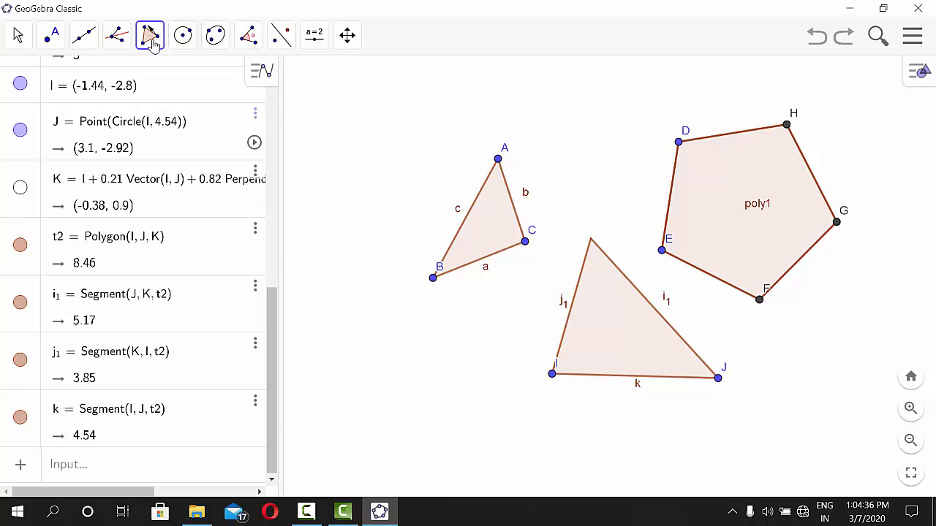
click(192, 40)
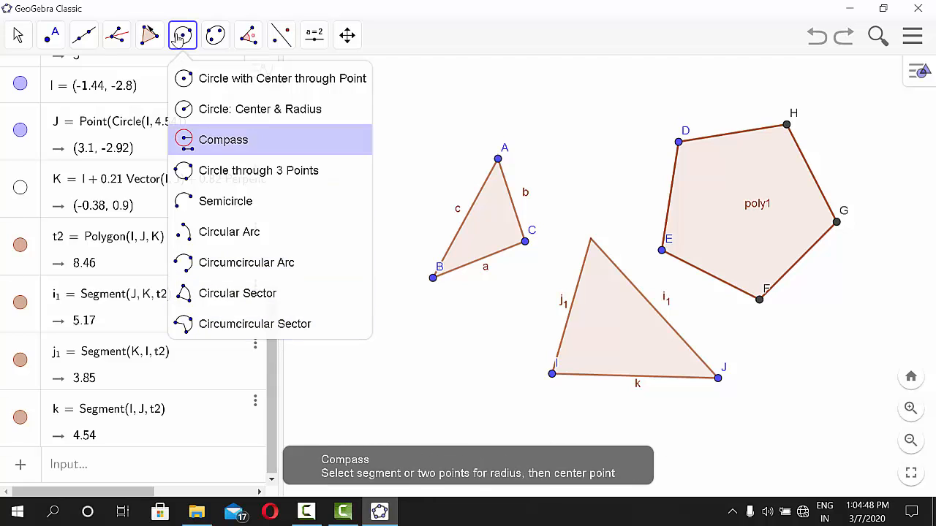
mouse_move(215, 37)
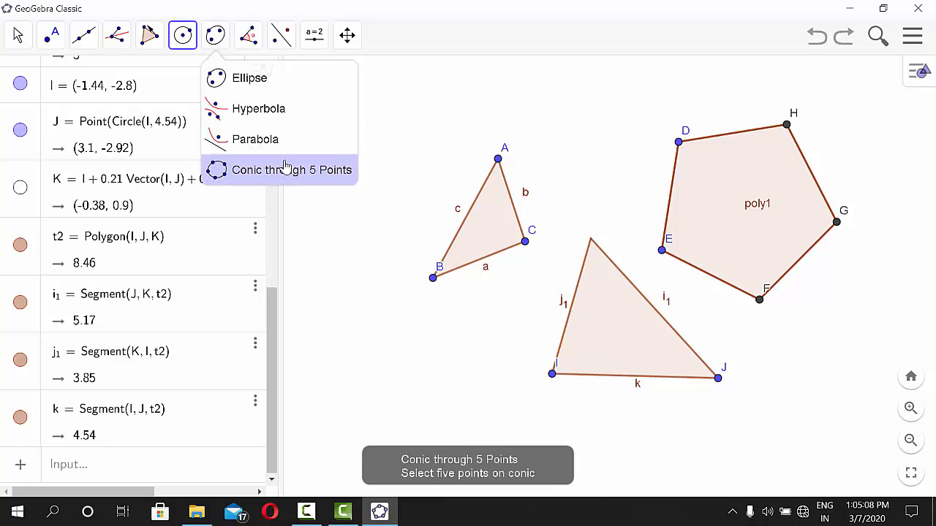
Construct a 60° counterclockwise angle with given size from a point at about (-7.58, 1.24) around a vertex at about (-6.14, 1.14)
mouse_move(248, 38)
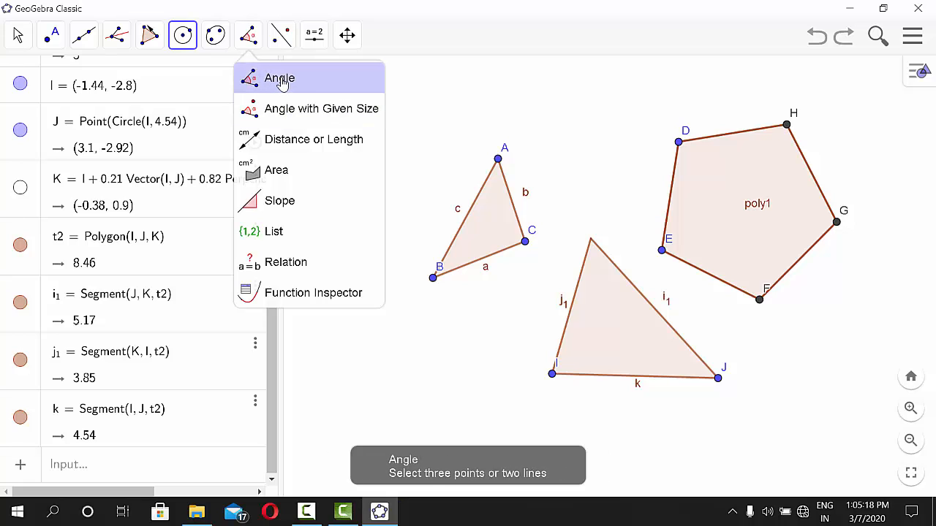
click(291, 117)
click(327, 226)
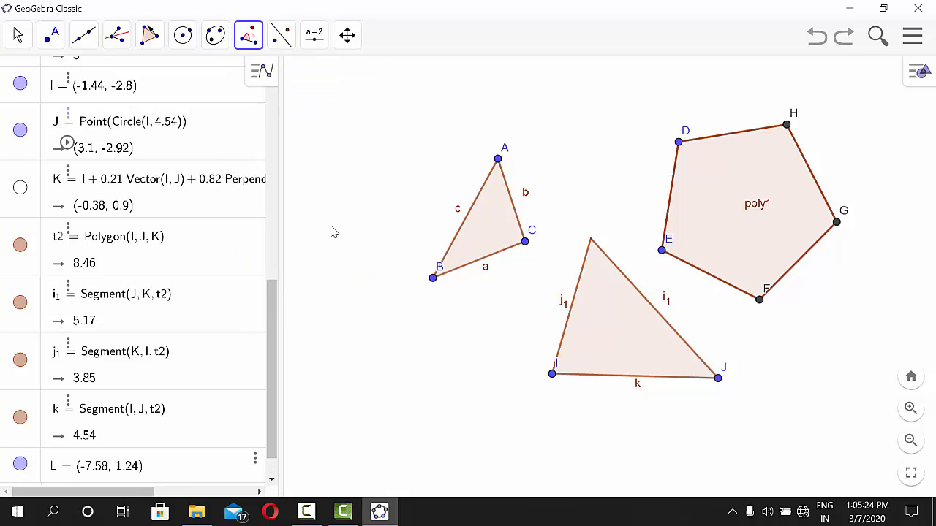
click(381, 232)
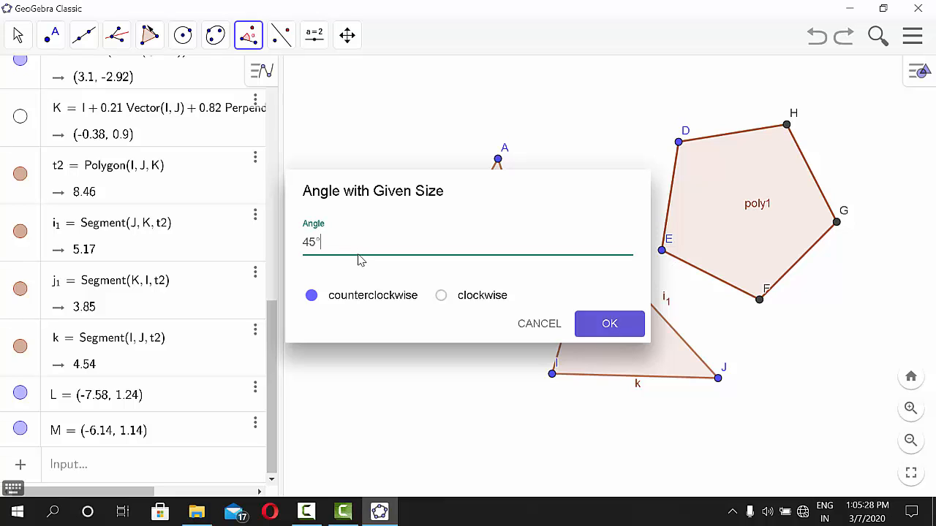
key(BackSpace)
text(60)
click(607, 327)
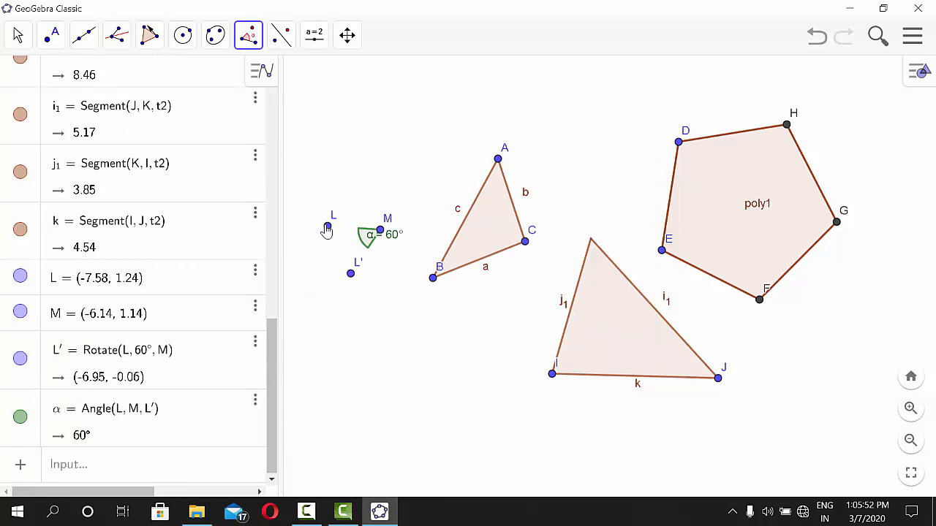
Draw two rays from vertex M, one through L and one through L′, to form the arms of the 60° angle
click(84, 34)
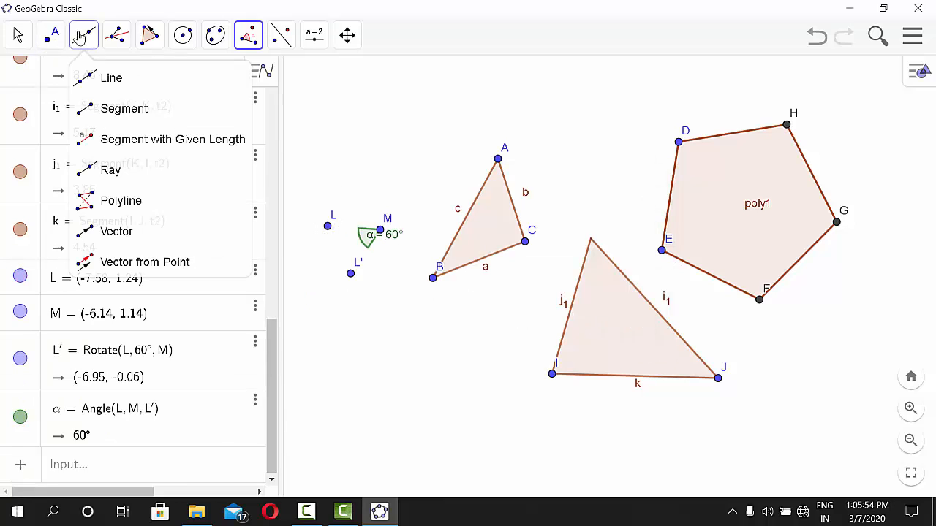
click(110, 170)
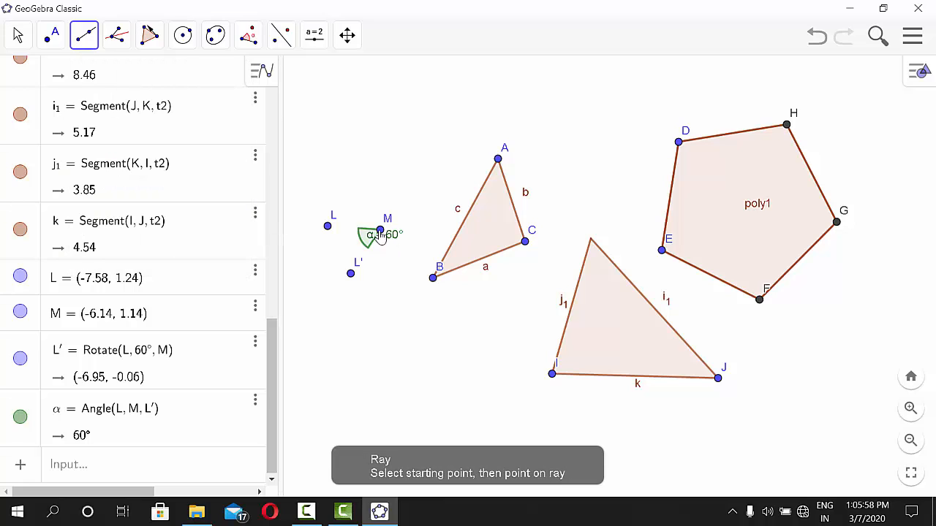
click(380, 231)
click(328, 226)
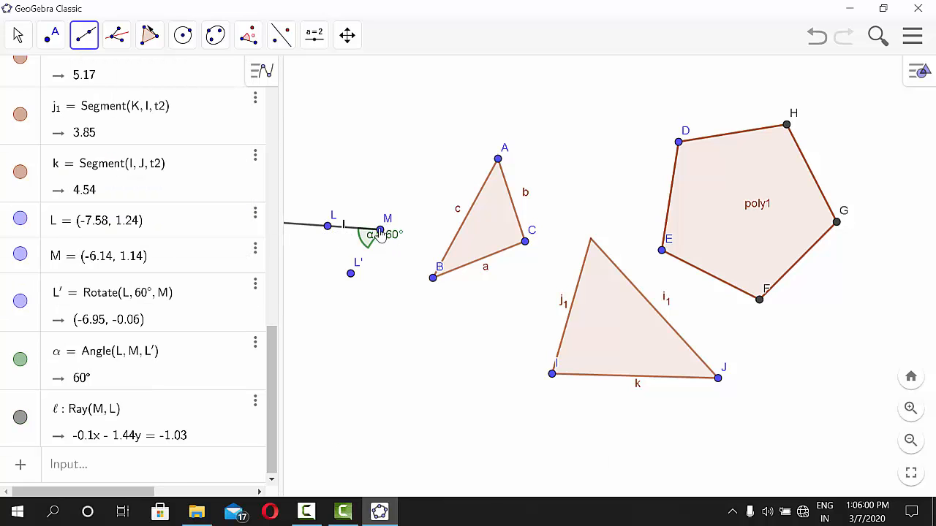
click(351, 276)
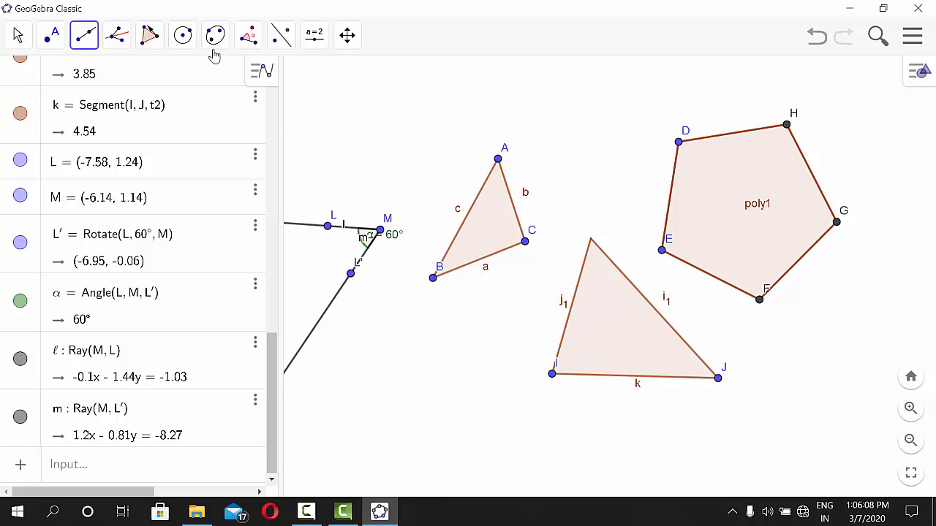
Measure the five sides of the regular pentagon with Distance or Length, in the order DH, HG, GF, FE and ED
click(248, 37)
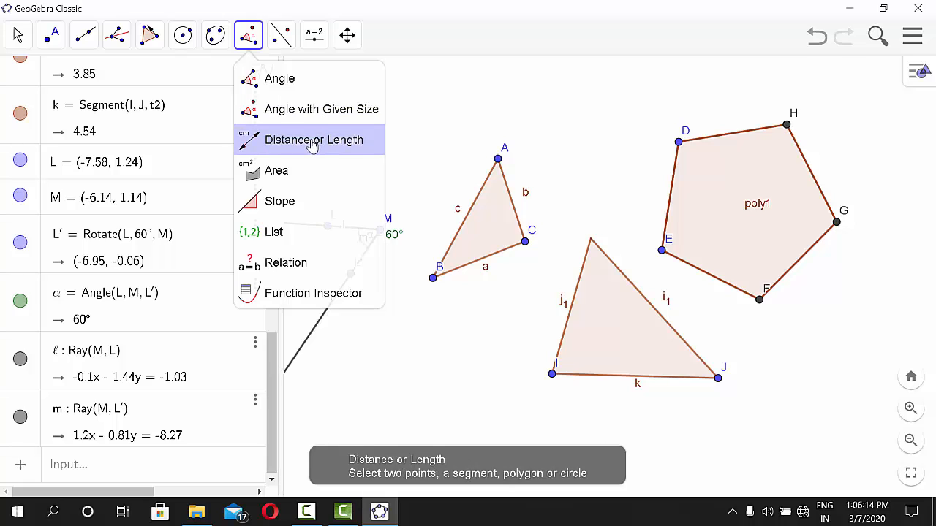
click(313, 143)
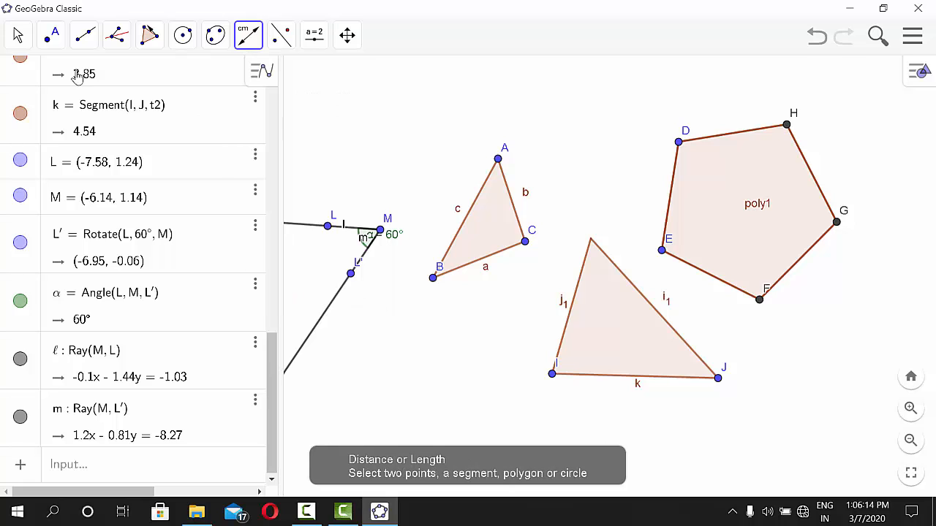
click(679, 143)
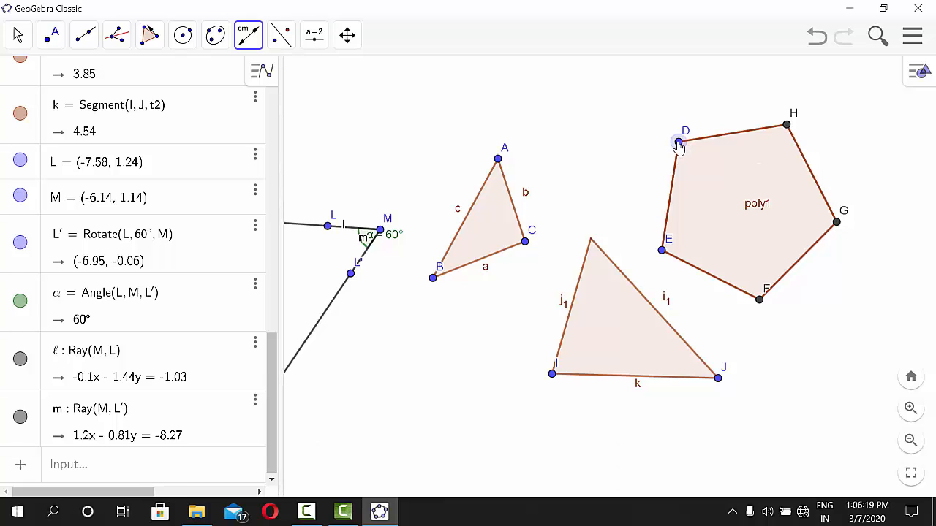
click(786, 125)
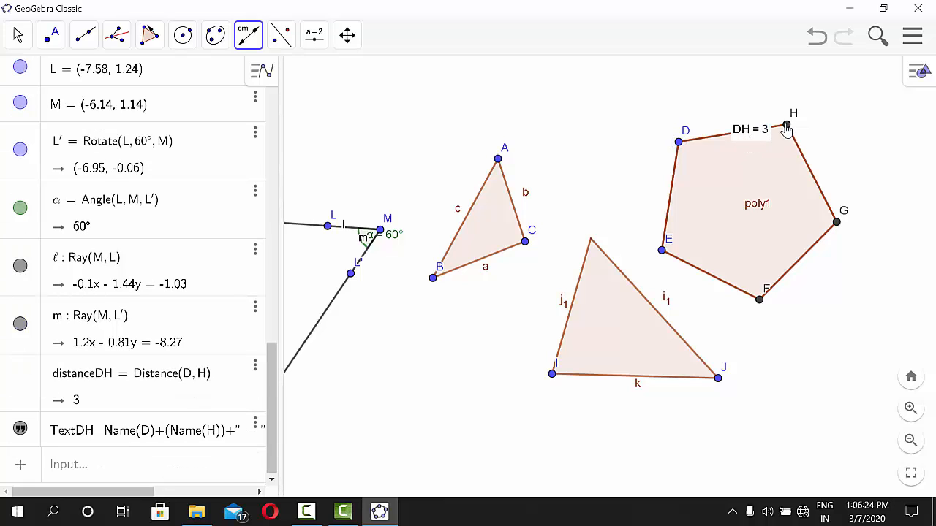
click(837, 223)
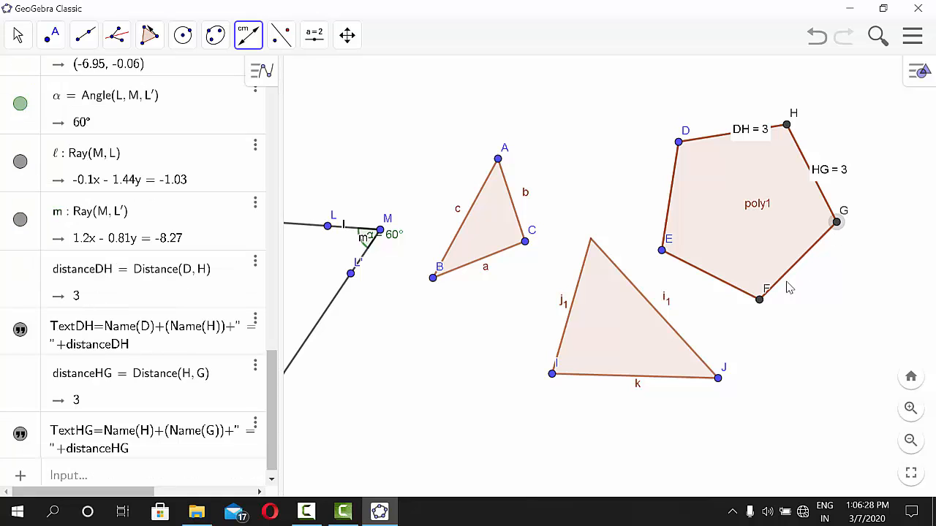
click(761, 302)
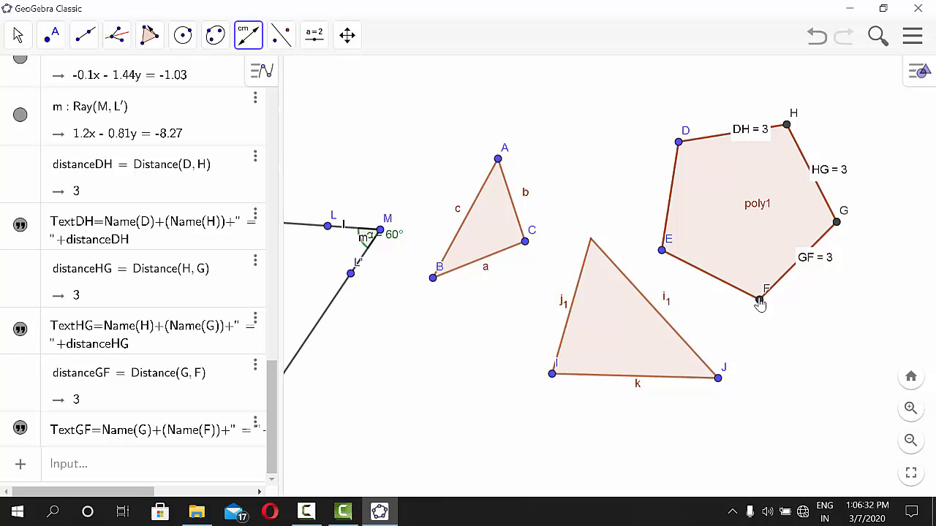
click(662, 252)
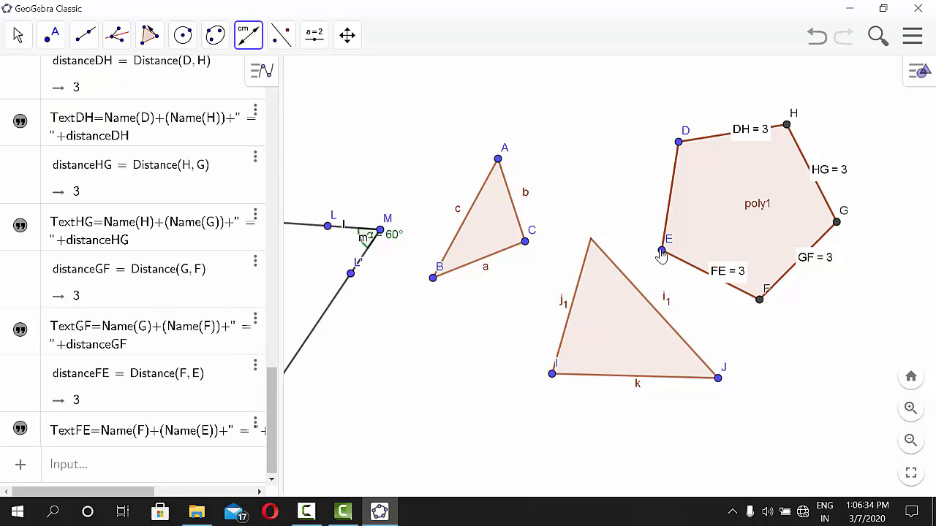
click(677, 141)
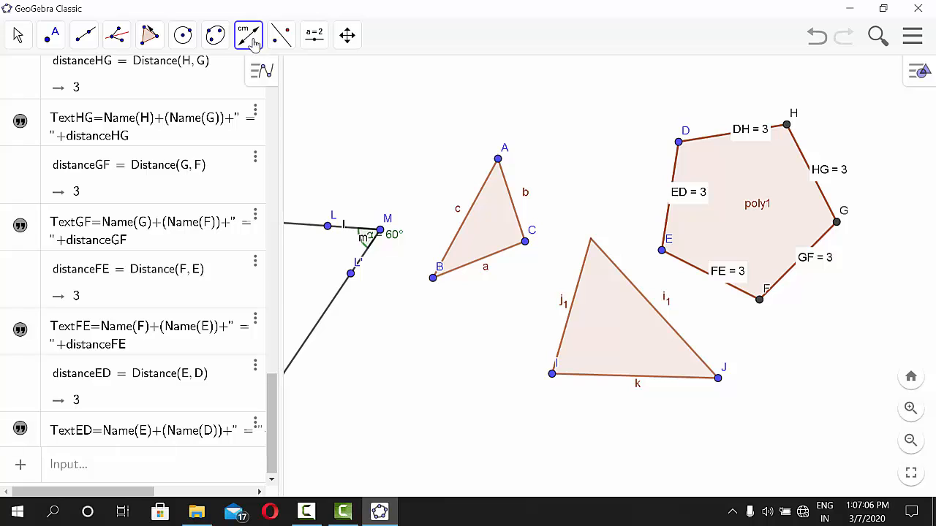
Activate the Text tool for placing a text in the drawing
click(252, 44)
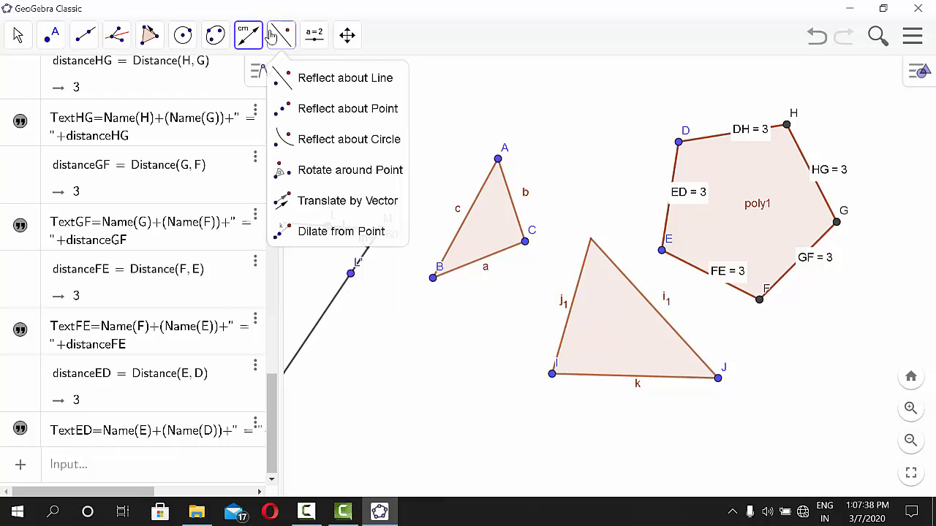
mouse_move(313, 35)
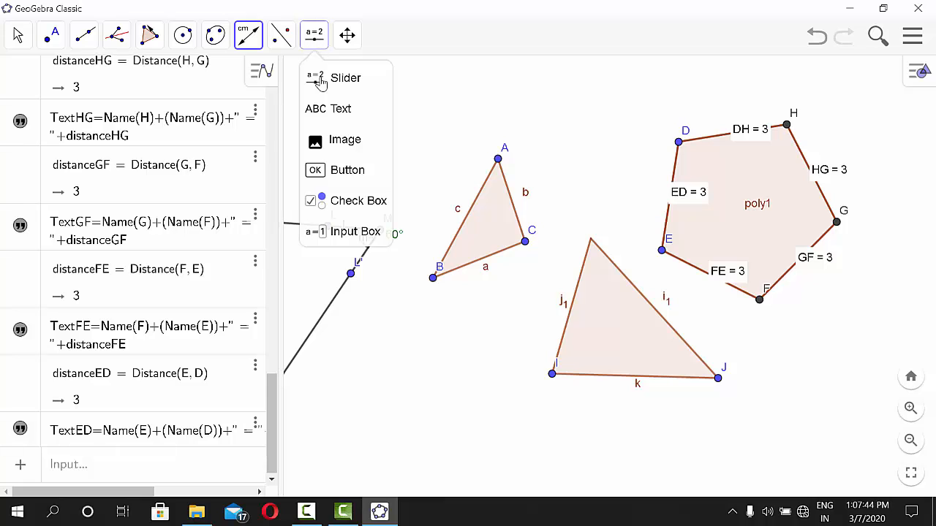
click(332, 108)
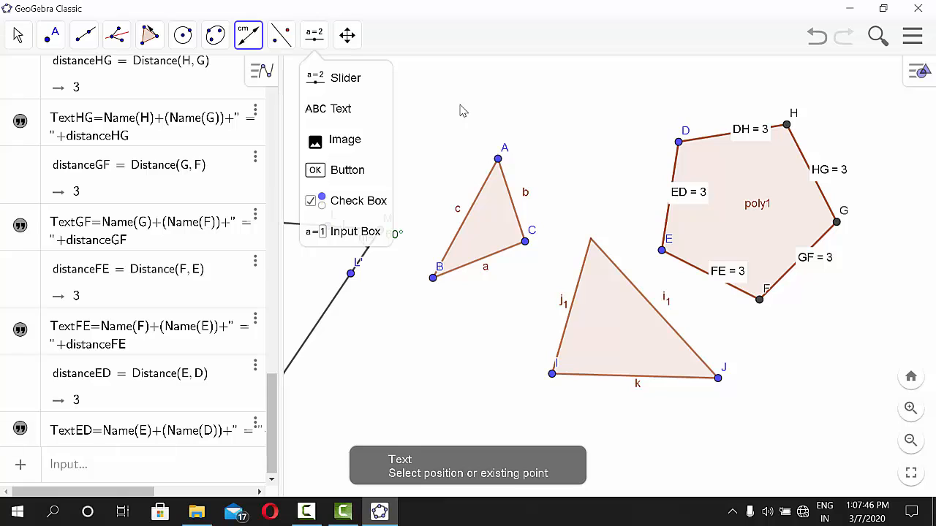